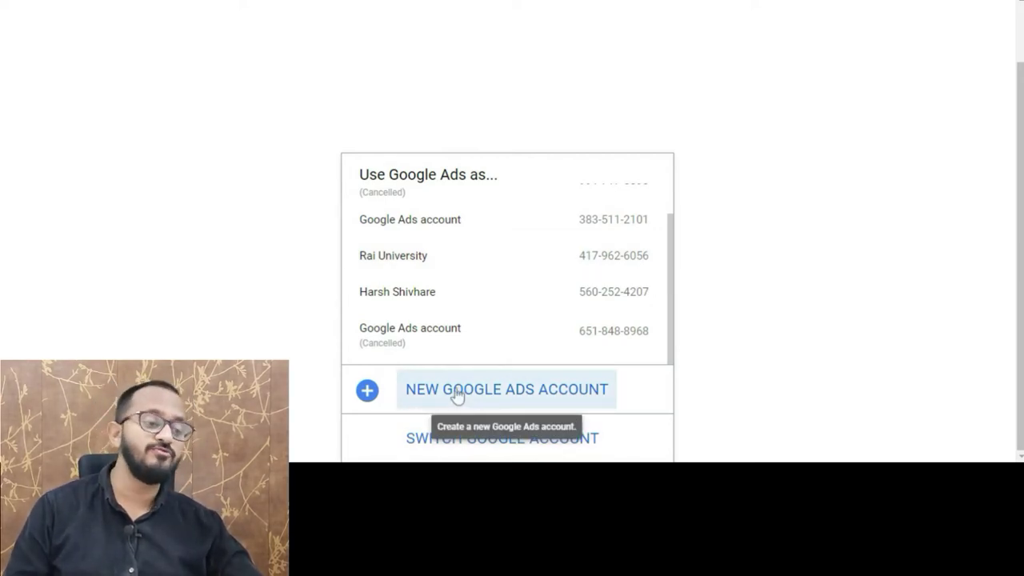
Start a new Google Ads account and switch its setup to Expert Mode
{"action": "left_click", "coordinate": [456, 396]}
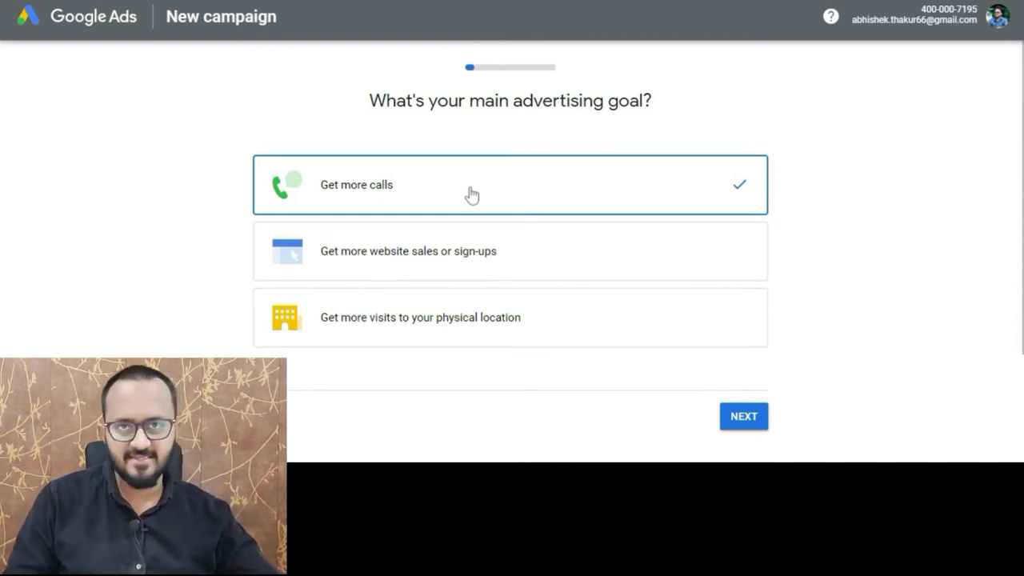
{"action": "scroll", "coordinate": [552, 227], "scroll_direction": "down", "scroll_amount": 2}
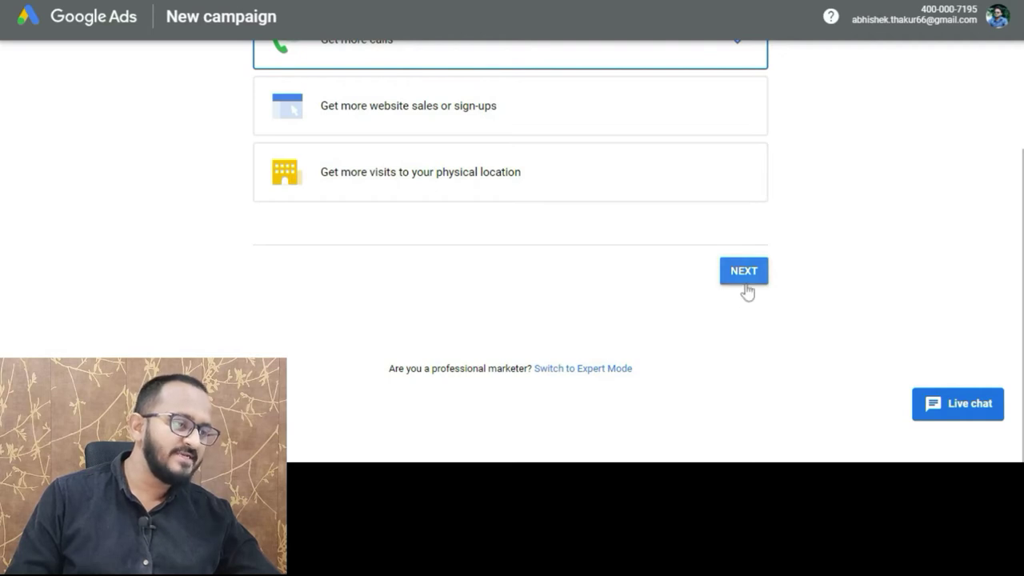
{"action": "left_click", "coordinate": [552, 370]}
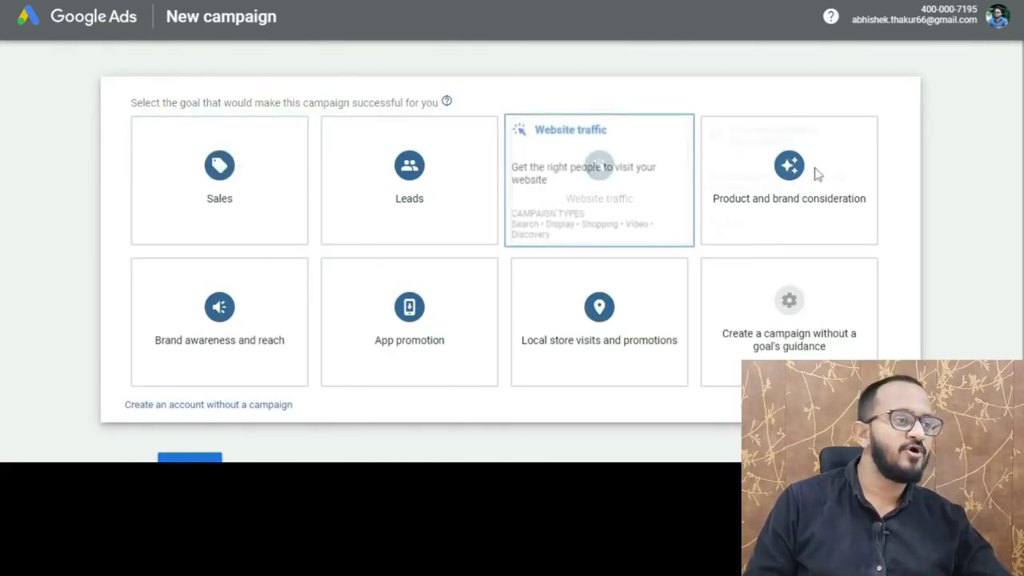
Create the account without a campaign, submitting India as billing country, India Time and Indian Rupee, and open the account
{"action": "left_click", "coordinate": [228, 333]}
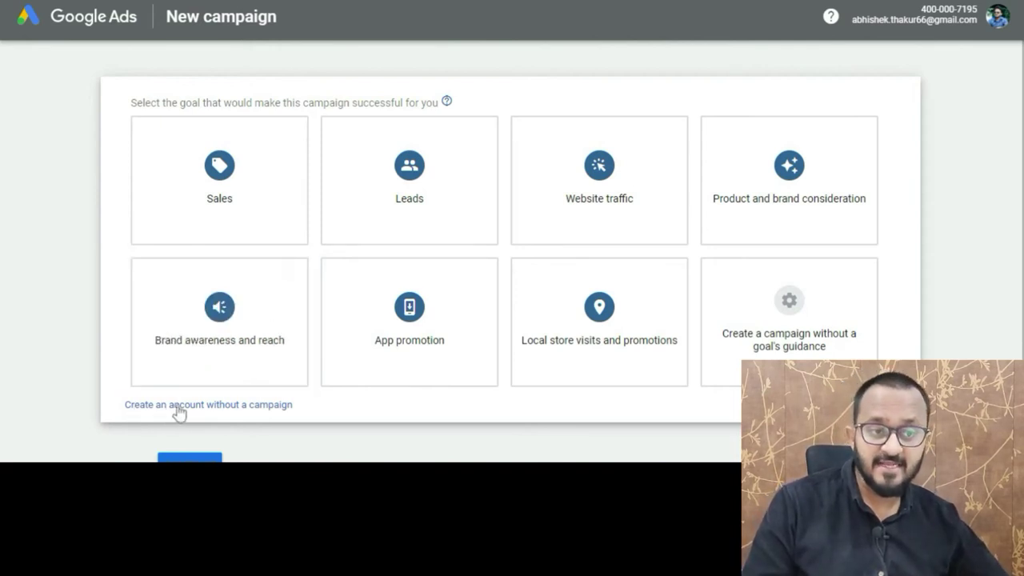
{"action": "left_click", "coordinate": [221, 408]}
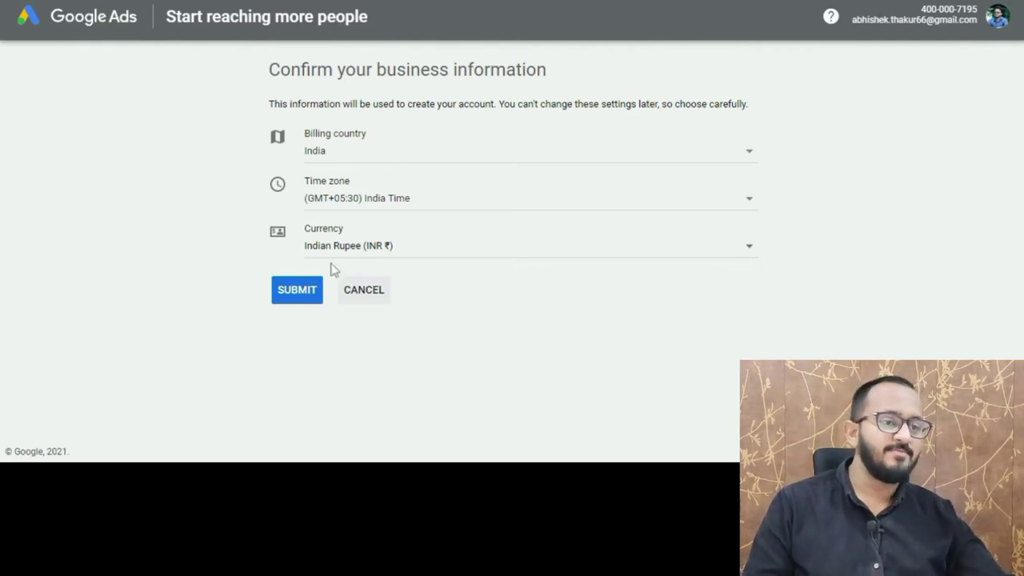
{"action": "left_click", "coordinate": [293, 299]}
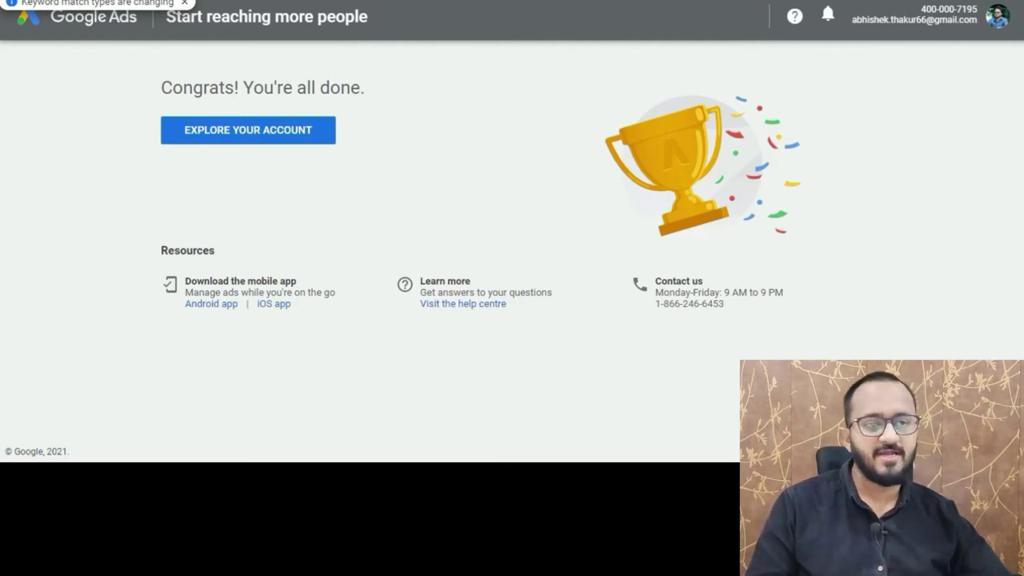
{"action": "left_click", "coordinate": [226, 142]}
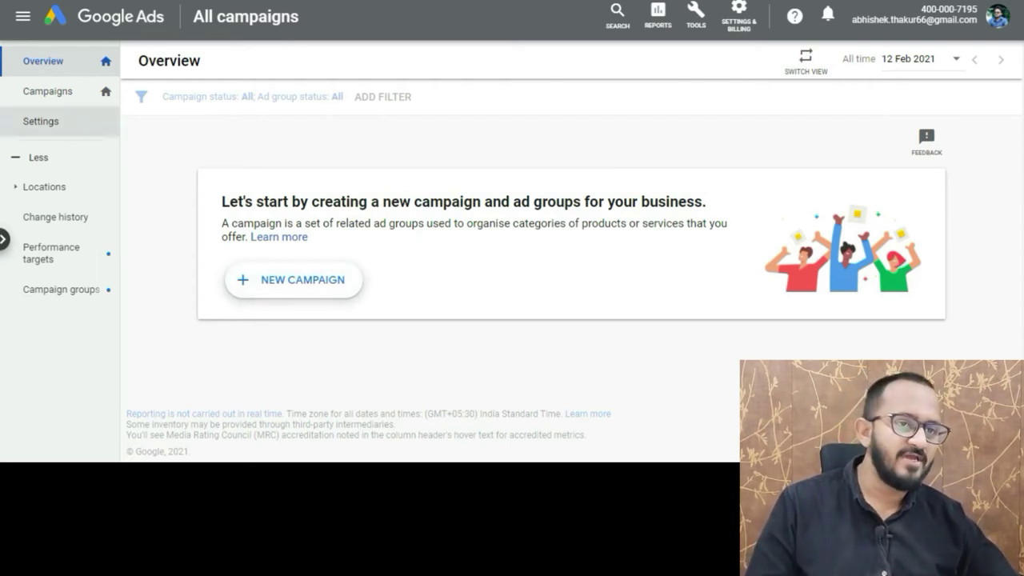
Start a new campaign from the account's campaign list with Website traffic as its goal
{"action": "left_click", "coordinate": [38, 96]}
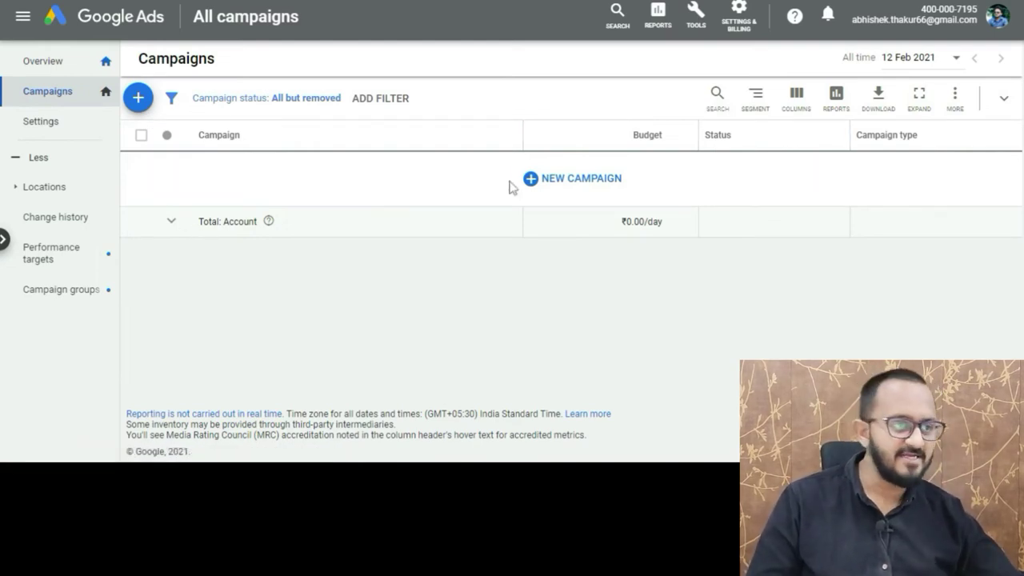
{"action": "left_click", "coordinate": [138, 100]}
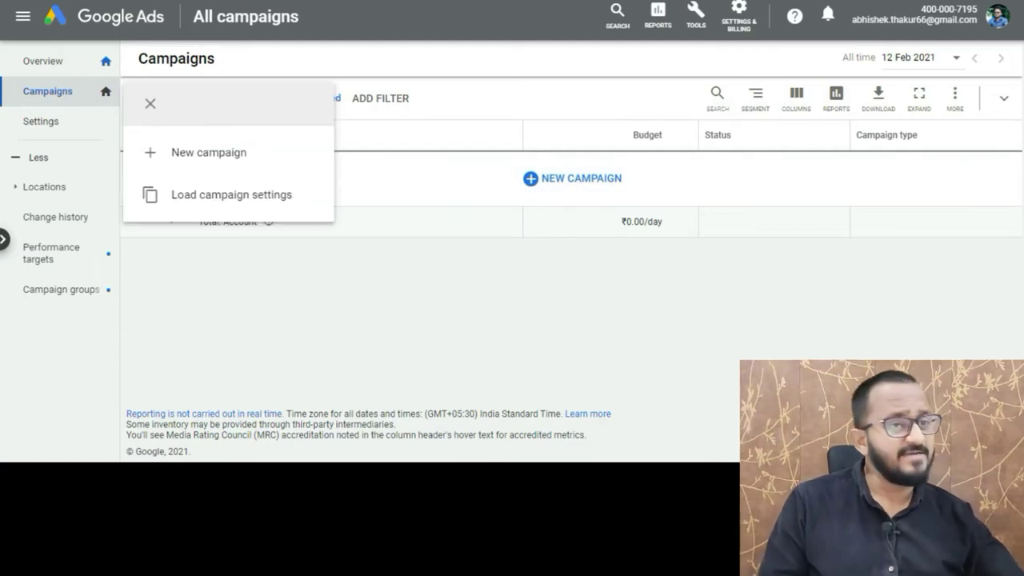
{"action": "left_click", "coordinate": [196, 160]}
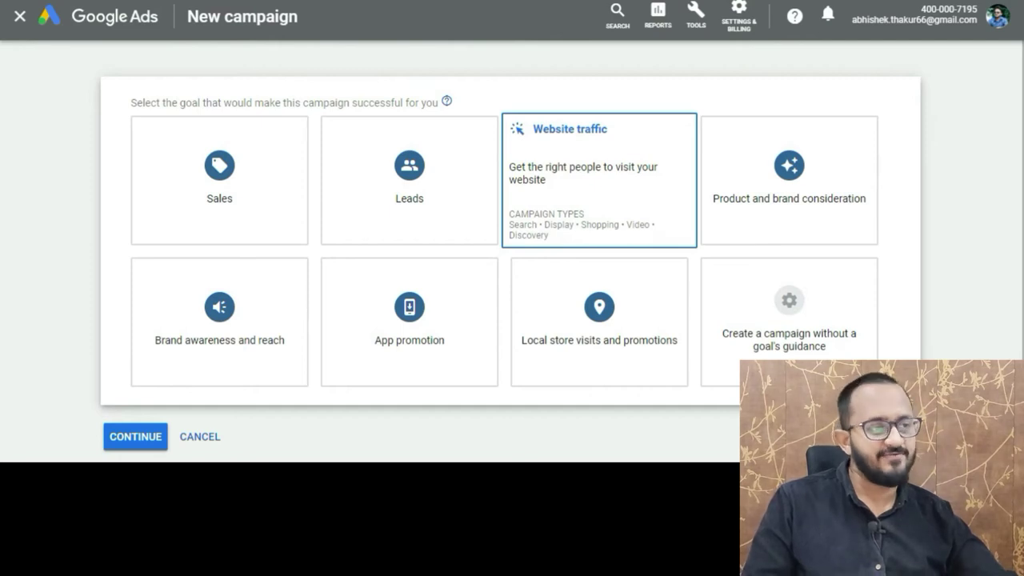
{"action": "scroll", "coordinate": [563, 307], "scroll_direction": "down", "scroll_amount": 5}
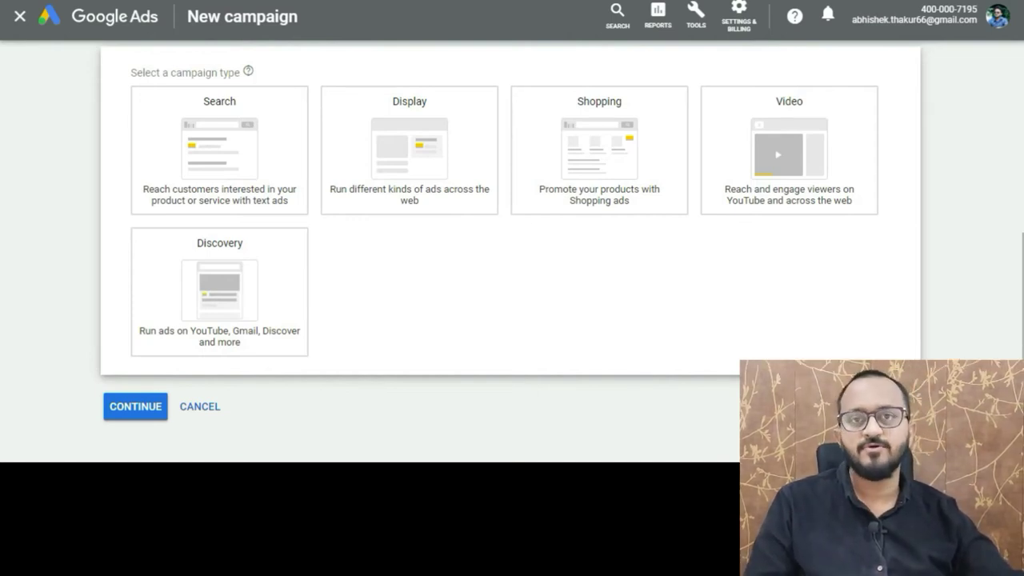
Search Google for "digital marketing course" in a separate browser tab
{"action": "key", "text": "ctrl+t"}
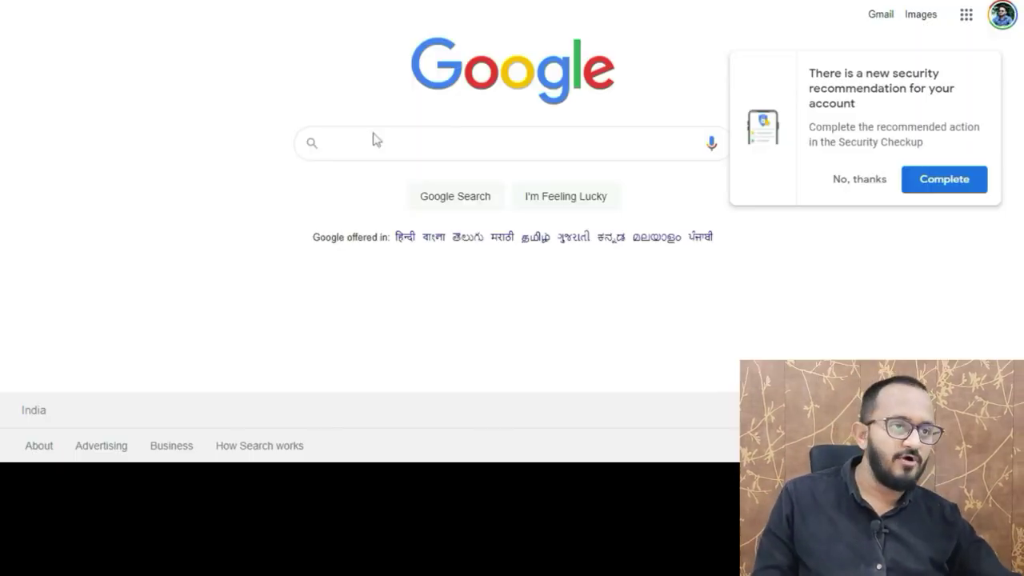
{"action": "left_click", "coordinate": [377, 142]}
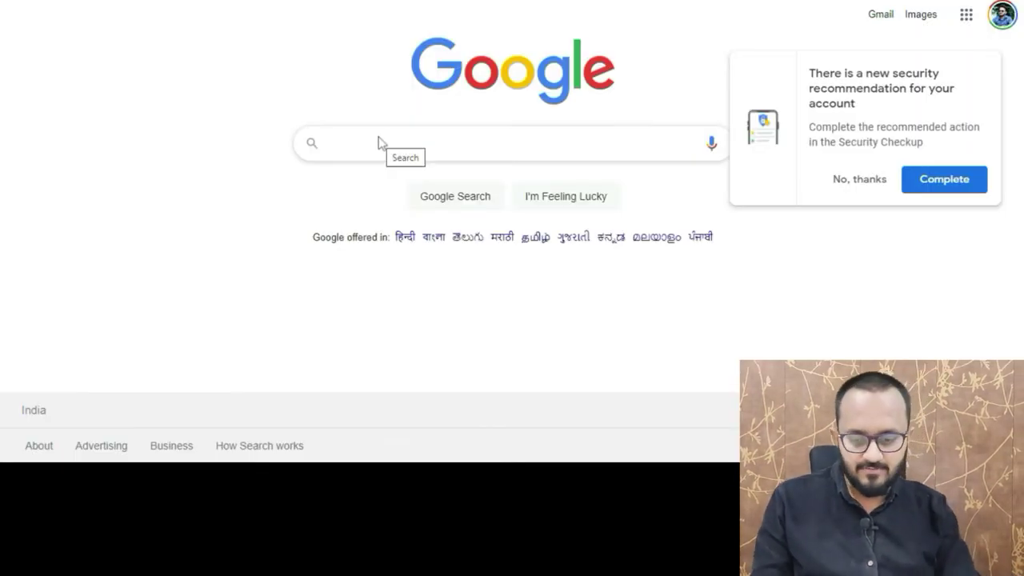
{"action": "type", "text": "digital marketing"}
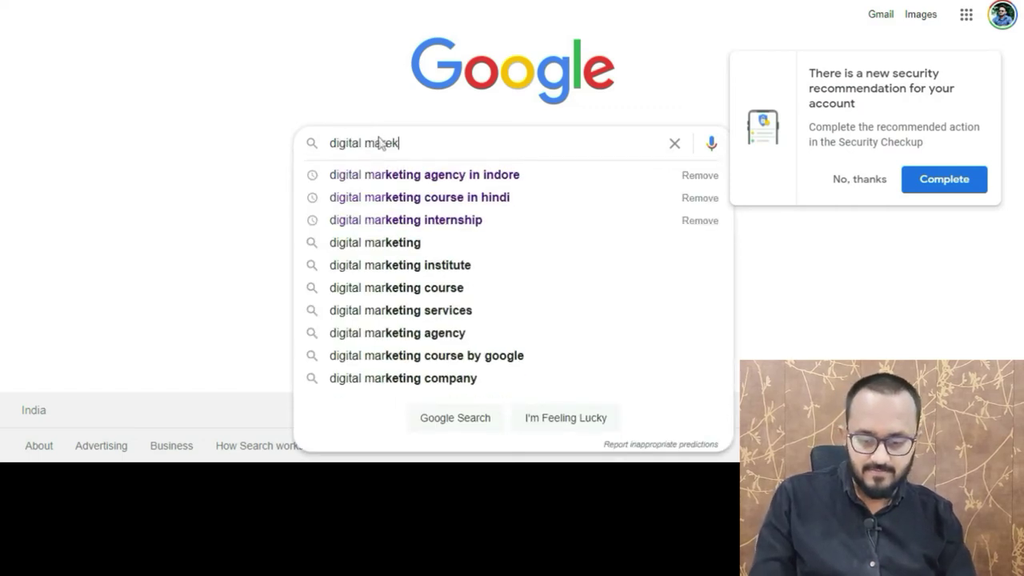
{"action": "type", "text": " course"}
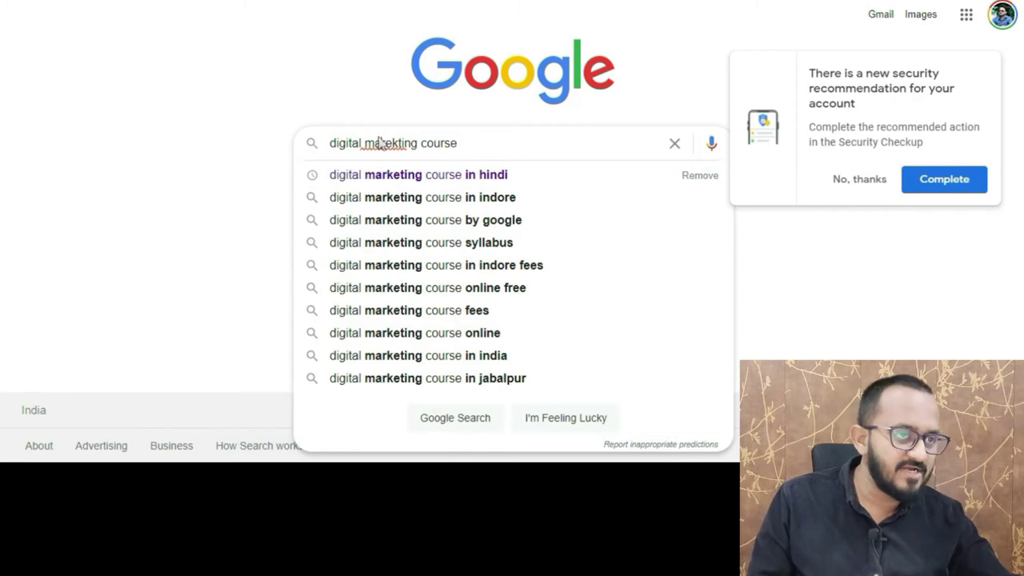
{"action": "right_click", "coordinate": [381, 142]}
{"action": "left_click", "coordinate": [366, 149]}
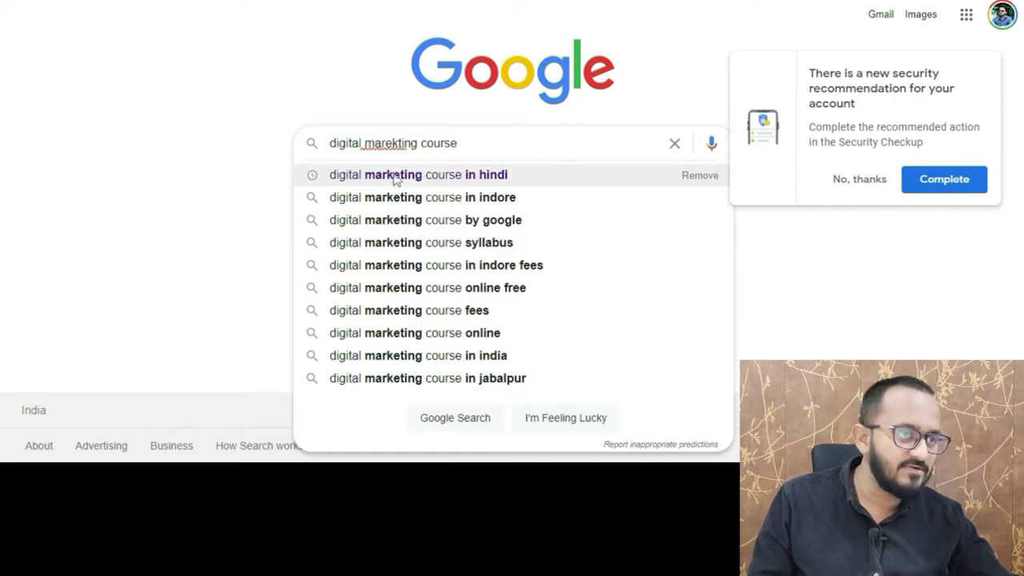
{"action": "key", "text": "Return"}
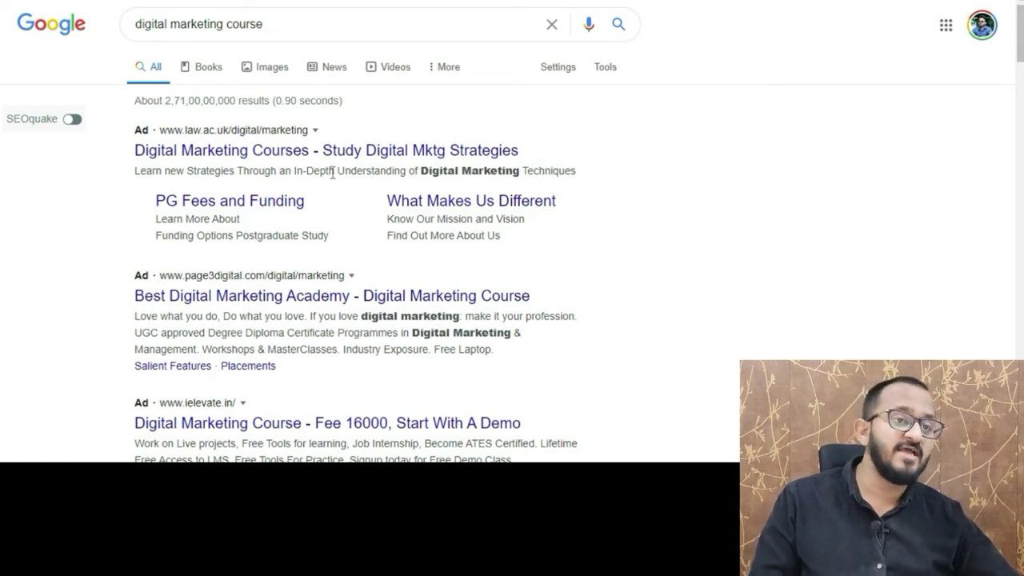
Examine the text ads placed above and below the organic search results for the course query
{"action": "scroll", "coordinate": [332, 173], "scroll_direction": "down", "scroll_amount": 1}
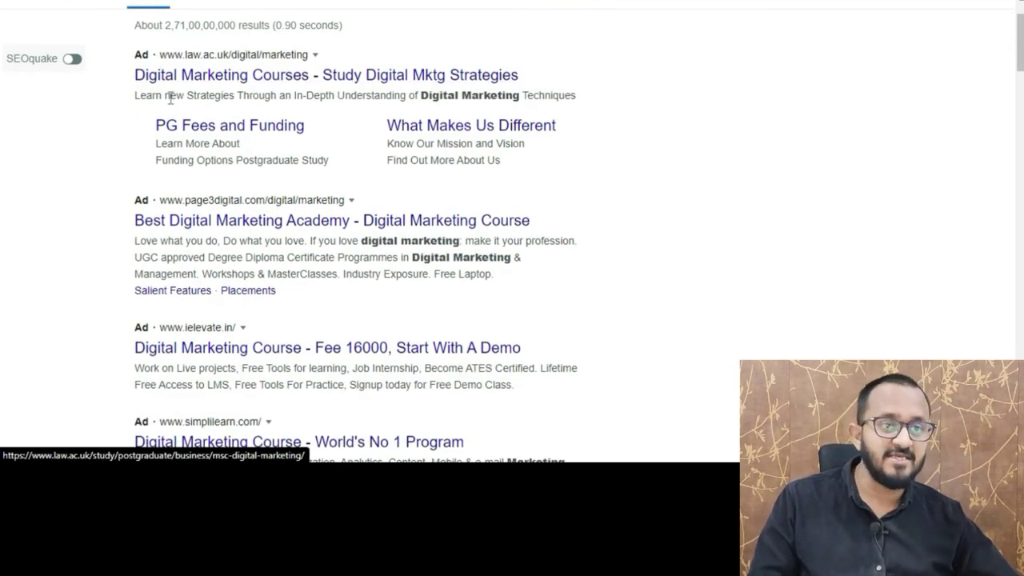
{"action": "scroll", "coordinate": [174, 226], "scroll_direction": "down", "scroll_amount": 2}
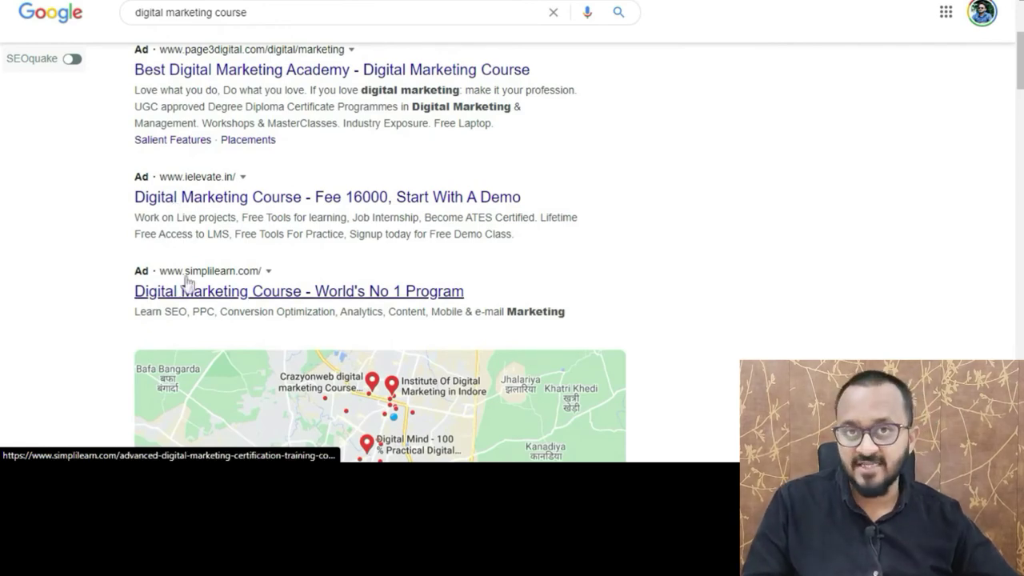
{"action": "scroll", "coordinate": [368, 210], "scroll_direction": "down", "scroll_amount": 6}
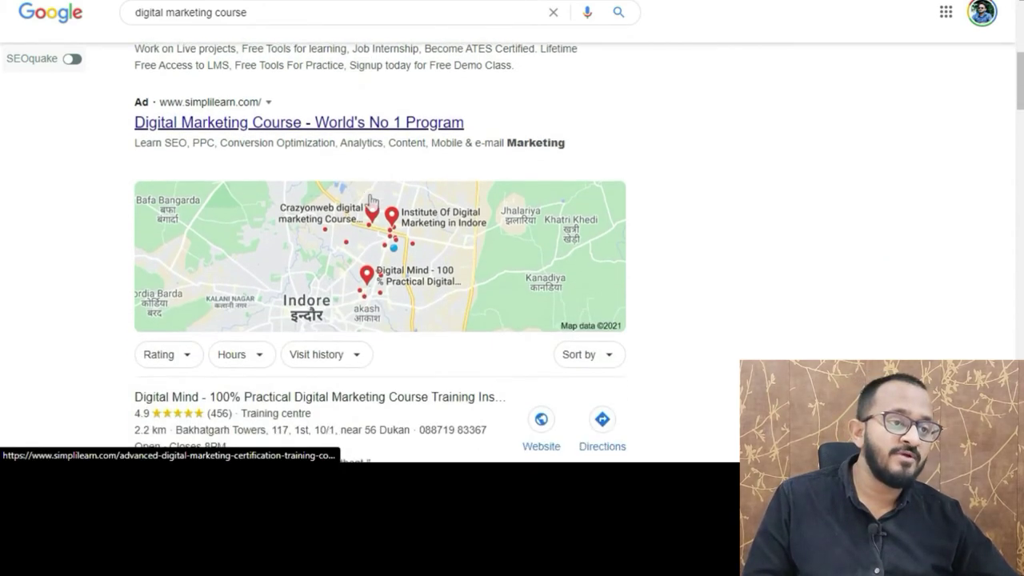
{"action": "scroll", "coordinate": [370, 202], "scroll_direction": "down", "scroll_amount": 20}
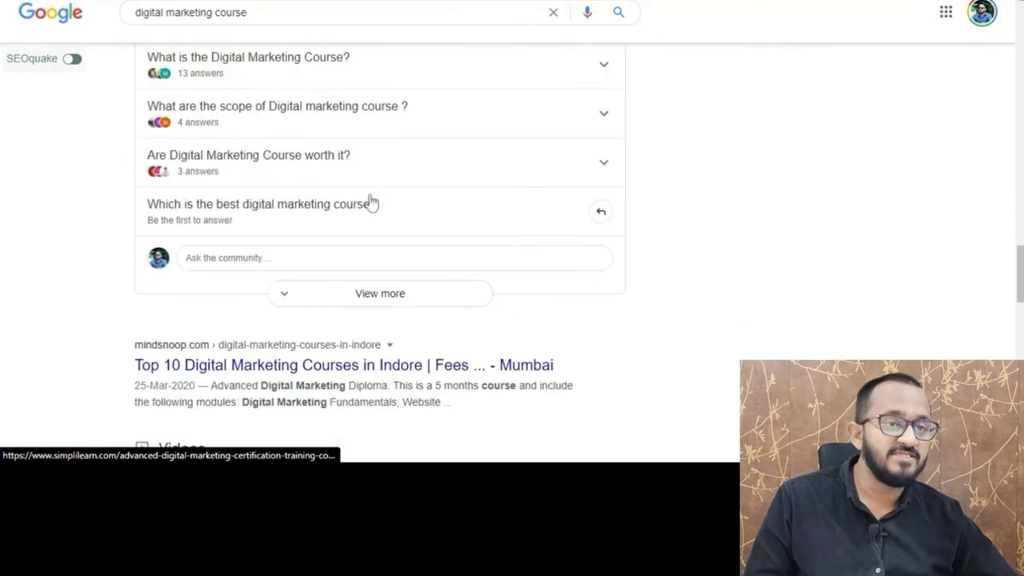
{"action": "scroll", "coordinate": [371, 201], "scroll_direction": "down", "scroll_amount": 11}
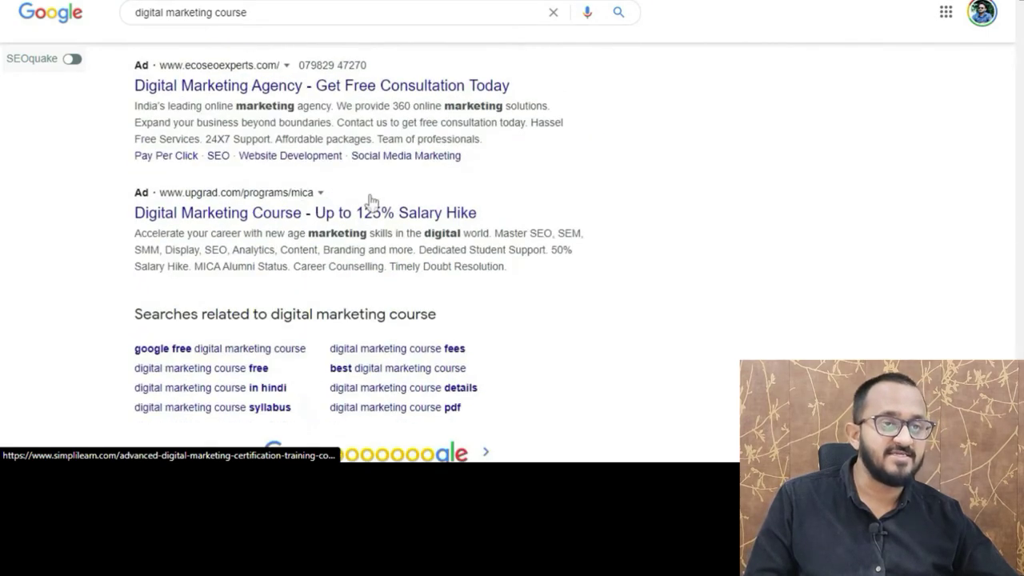
{"action": "scroll", "coordinate": [370, 201], "scroll_direction": "up", "scroll_amount": 2}
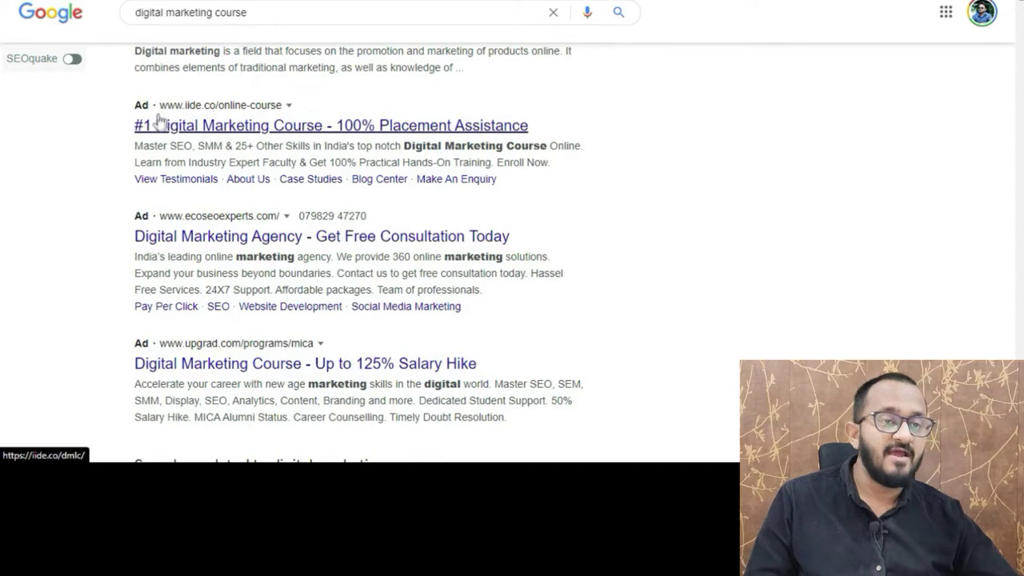
{"action": "scroll", "coordinate": [240, 343], "scroll_direction": "up", "scroll_amount": 5}
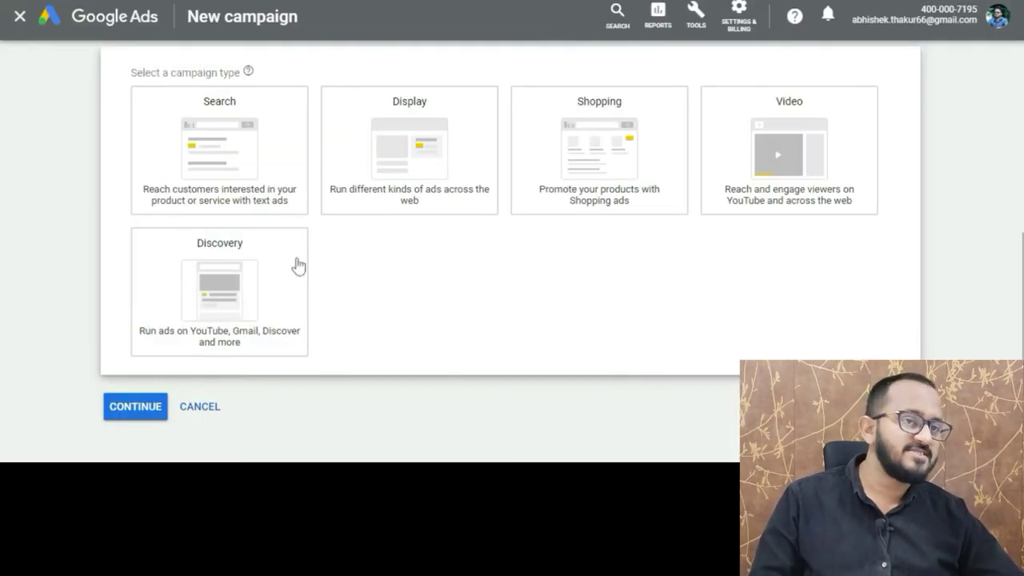
{"action": "left_click", "coordinate": [298, 266]}
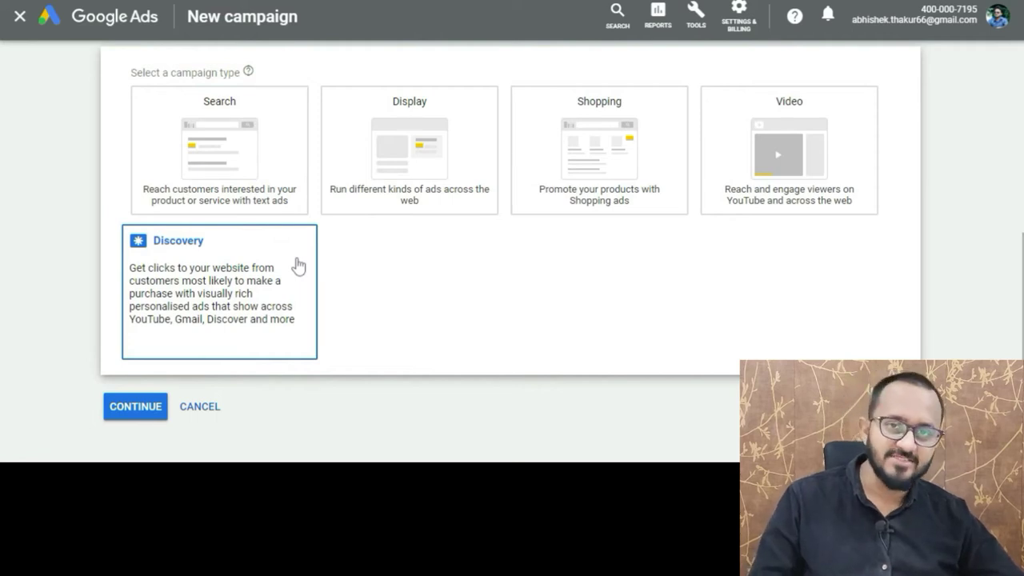
{"action": "left_click", "coordinate": [231, 145]}
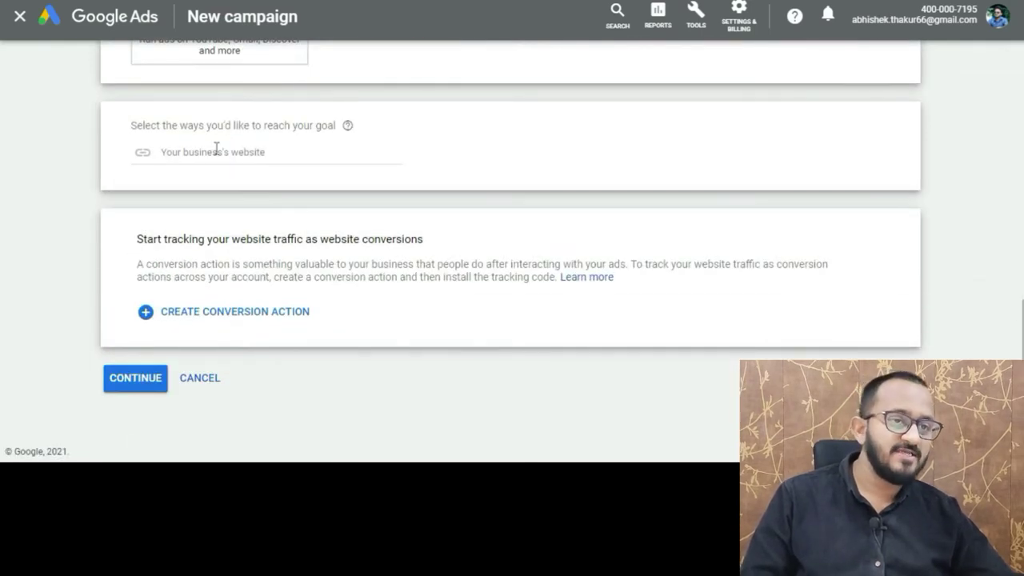
{"action": "left_click", "coordinate": [187, 155]}
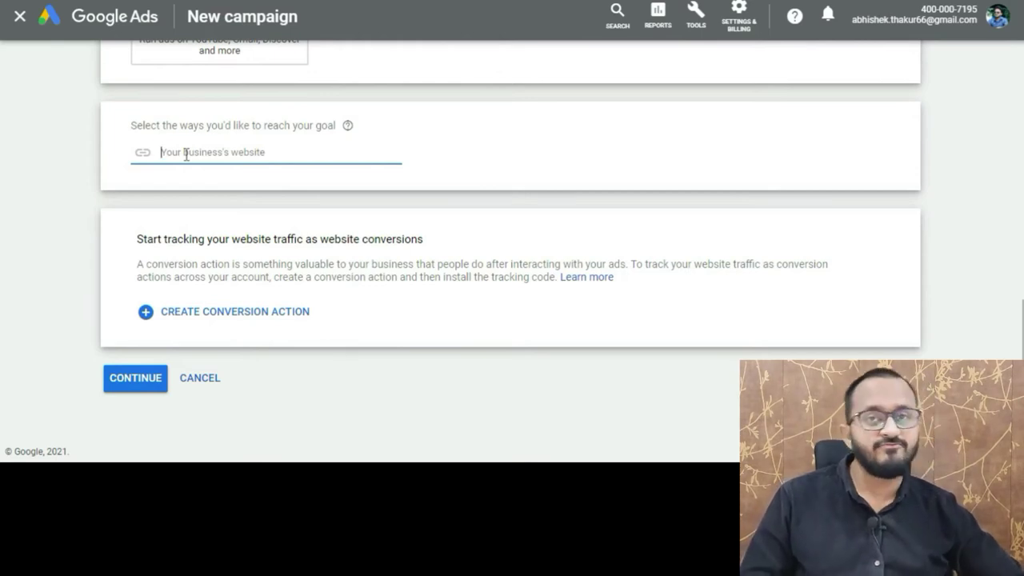
{"action": "type", "text": "www.udemy.com"}
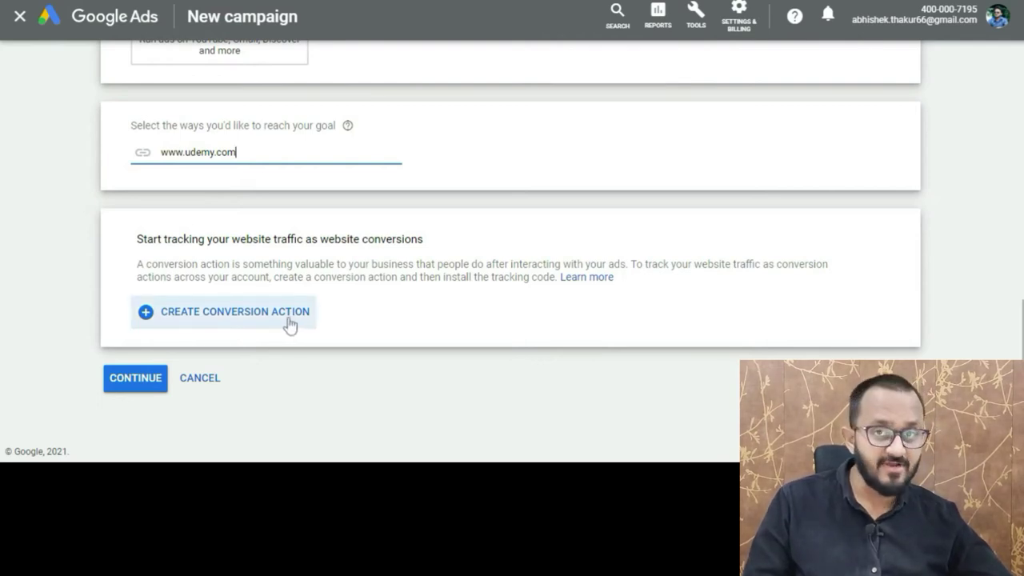
{"action": "left_click", "coordinate": [135, 378]}
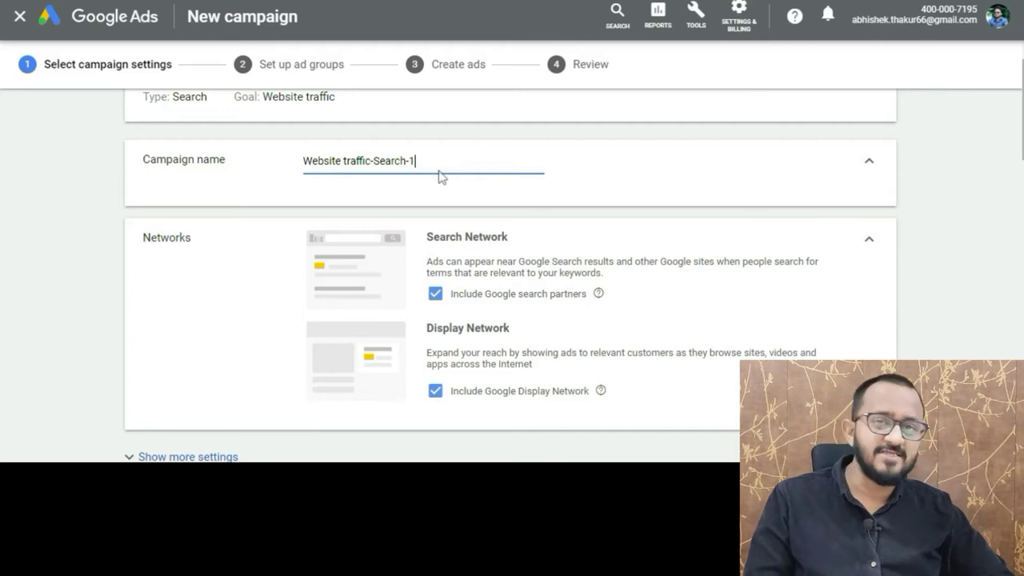
Name the campaign "digital marketing course" and exclude Google search partners and the Google Display Network
{"action": "key", "text": "ctrl+a"}
{"action": "type", "text": "digital marketing course"}
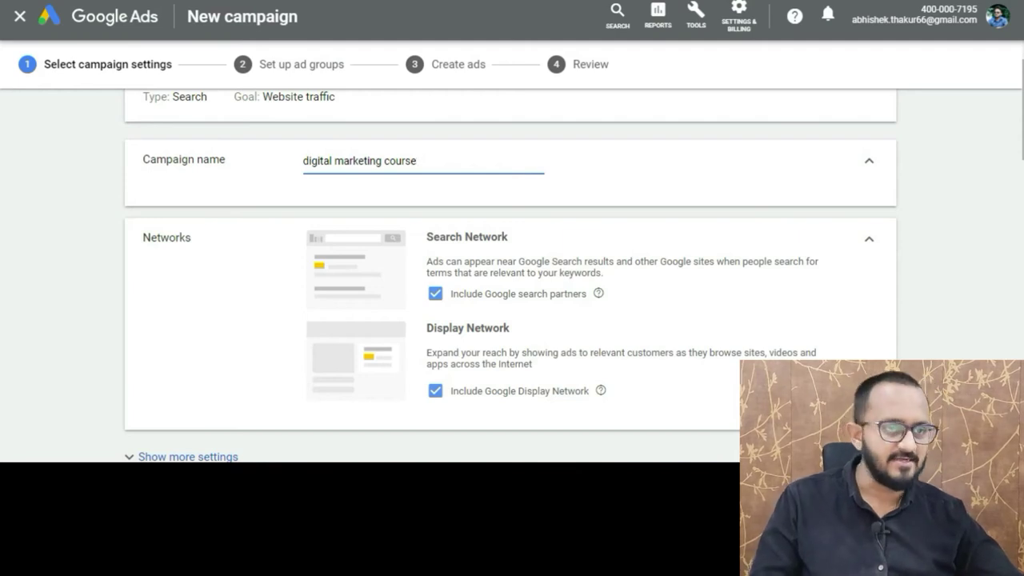
{"action": "scroll", "coordinate": [164, 248], "scroll_direction": "down", "scroll_amount": 1}
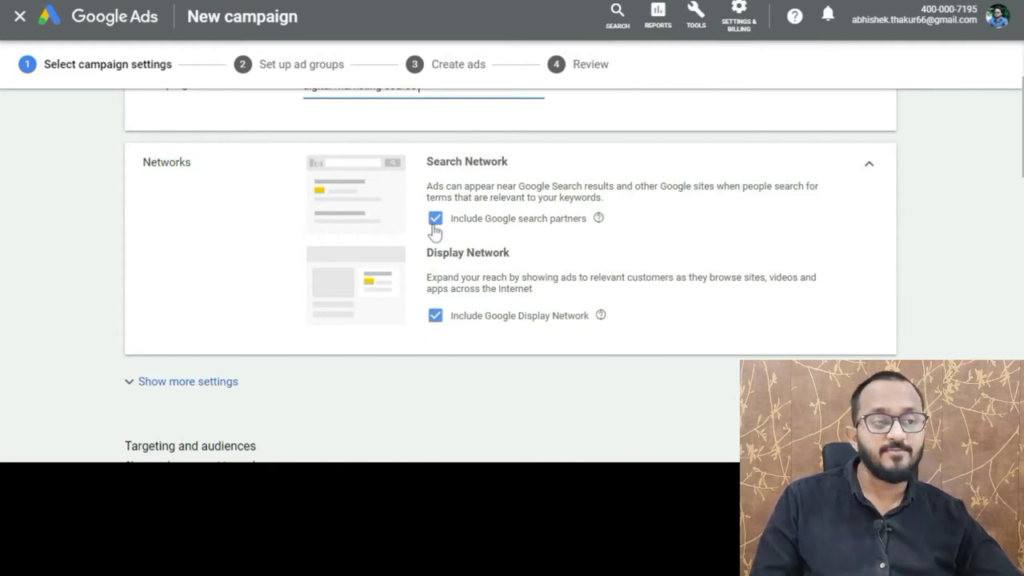
{"action": "left_click", "coordinate": [436, 317]}
{"action": "left_click", "coordinate": [436, 220]}
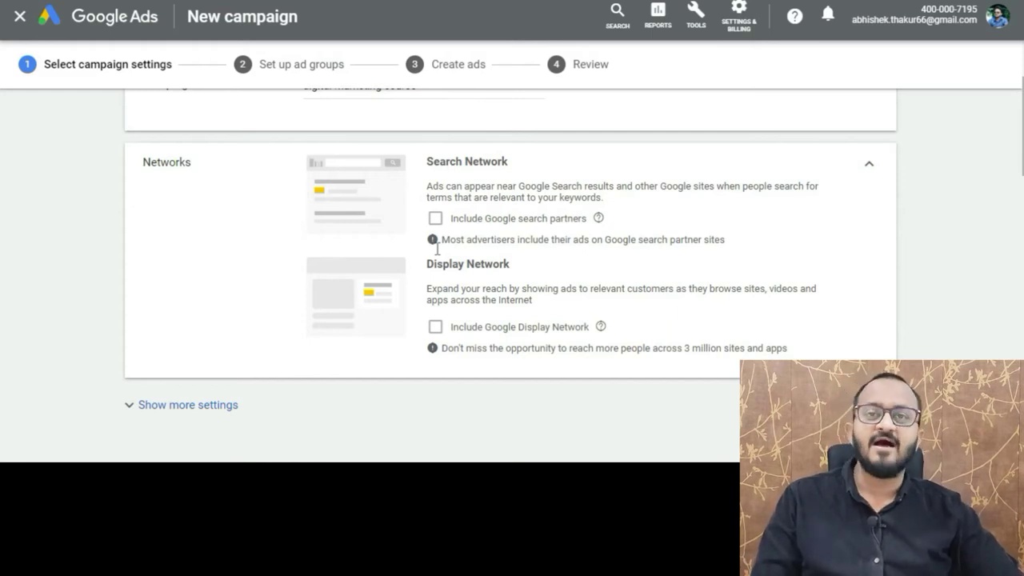
Set the campaign's average daily budget to ₹300
{"action": "scroll", "coordinate": [437, 250], "scroll_direction": "down", "scroll_amount": 3}
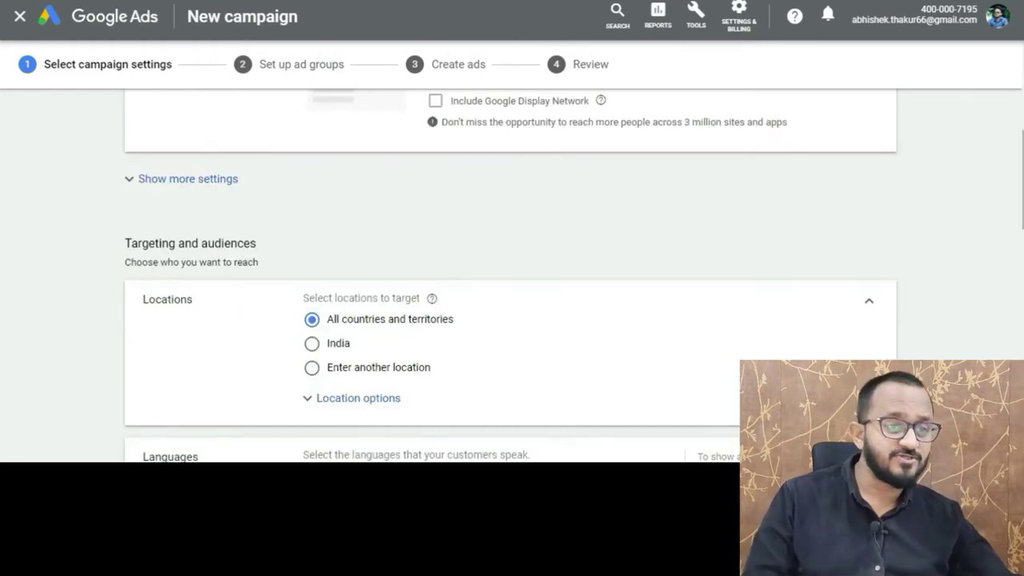
{"action": "scroll", "coordinate": [161, 216], "scroll_direction": "down", "scroll_amount": 1}
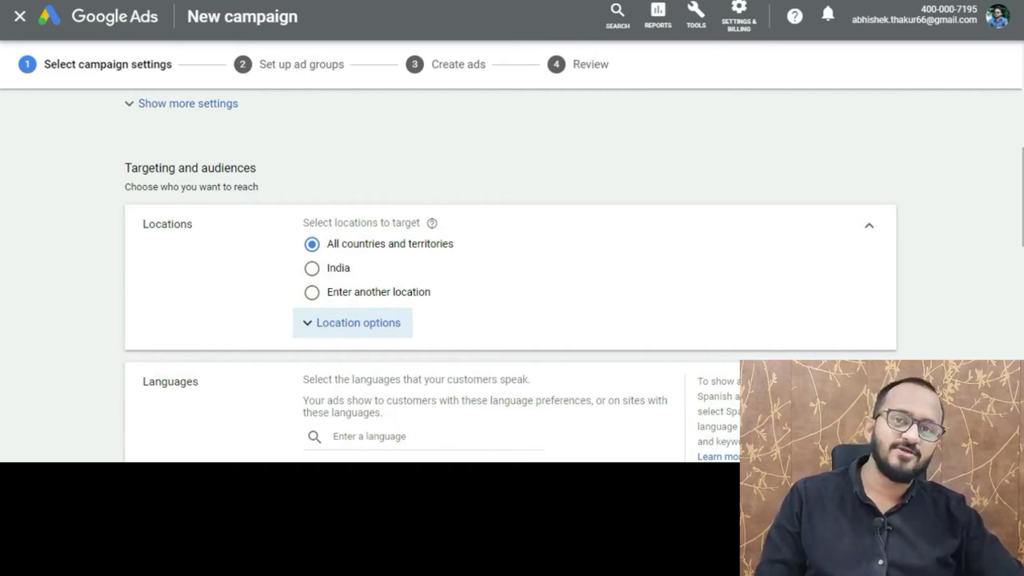
{"action": "scroll", "coordinate": [336, 310], "scroll_direction": "down", "scroll_amount": 2}
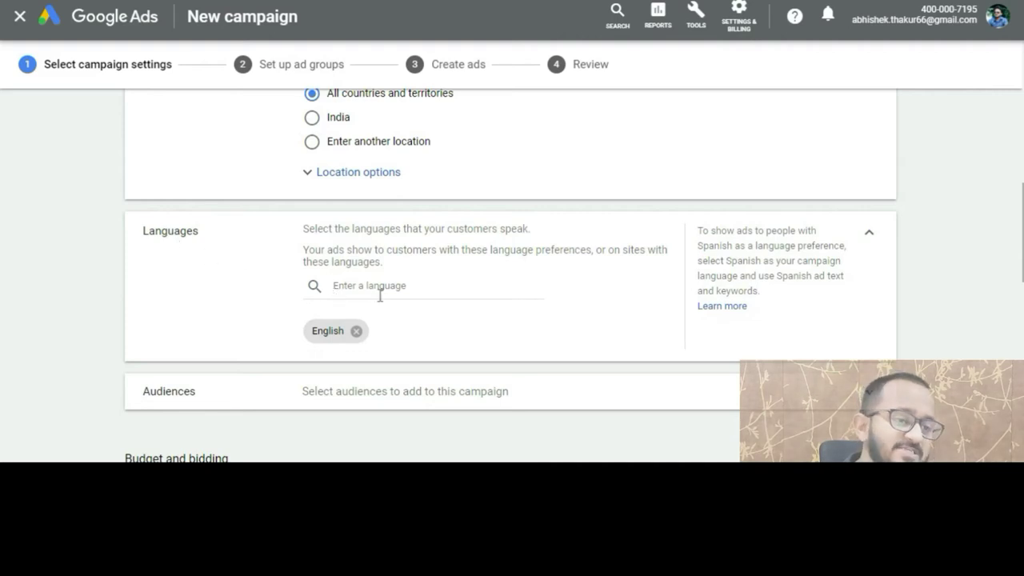
{"action": "scroll", "coordinate": [341, 291], "scroll_direction": "down", "scroll_amount": 2}
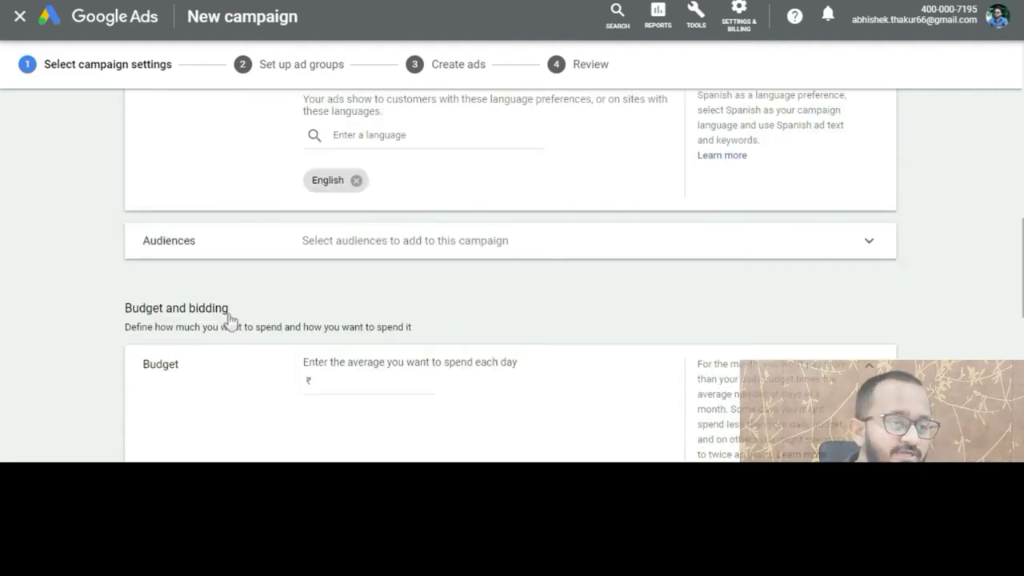
{"action": "scroll", "coordinate": [240, 292], "scroll_direction": "down", "scroll_amount": 2}
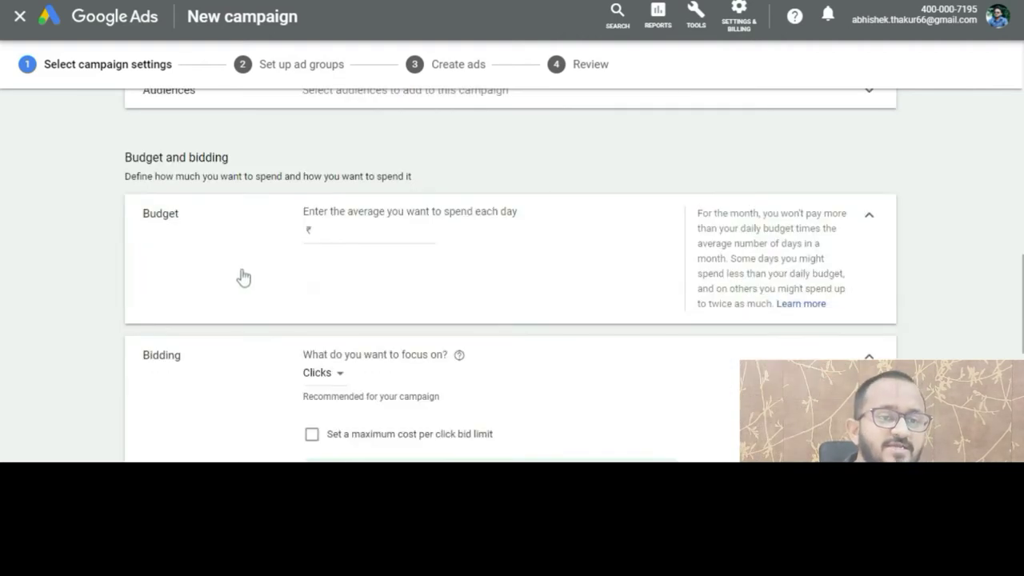
{"action": "left_click", "coordinate": [336, 239]}
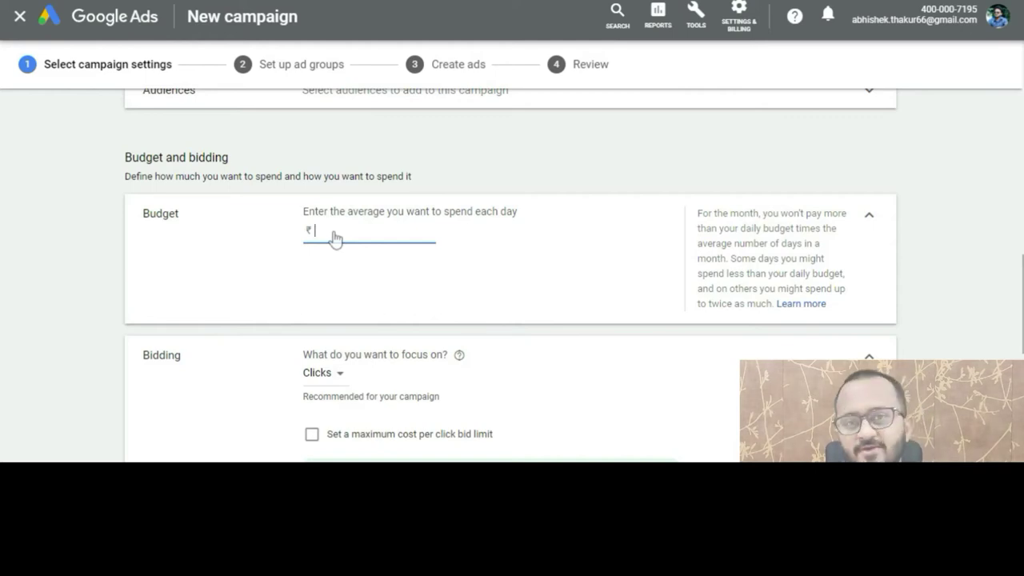
{"action": "type", "text": "3000"}
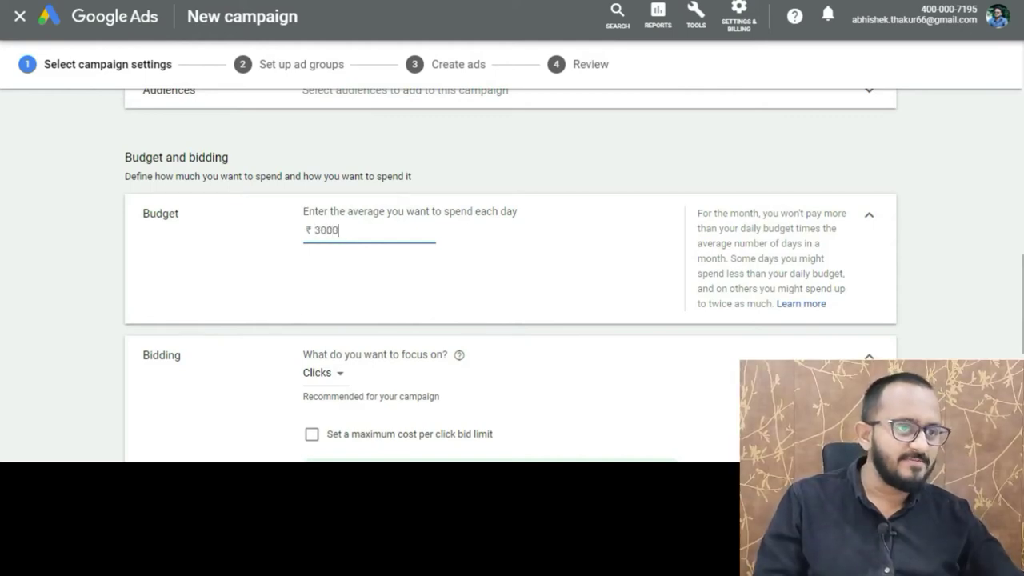
{"action": "key", "text": "BackSpace"}
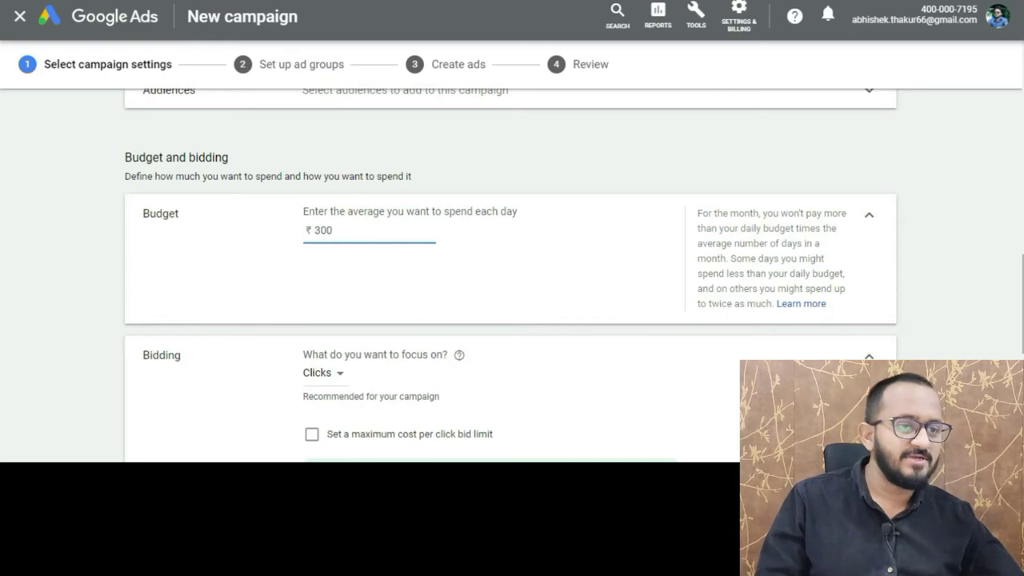
Select Manual CPC directly as the campaign's bid strategy, and save the campaign settings to continue to ad groups
{"action": "scroll", "coordinate": [512, 280], "scroll_direction": "down", "scroll_amount": 2}
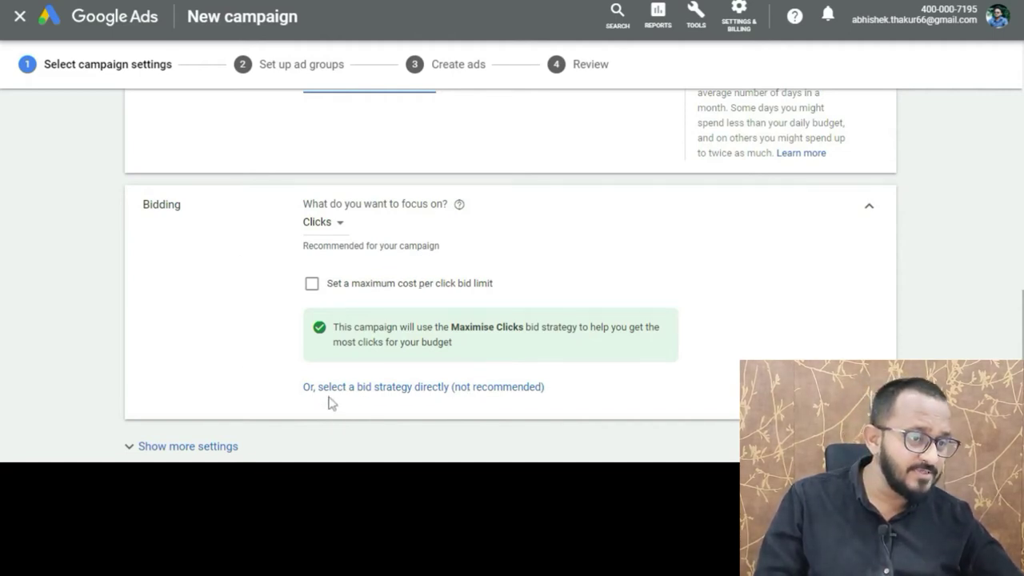
{"action": "left_click", "coordinate": [408, 387]}
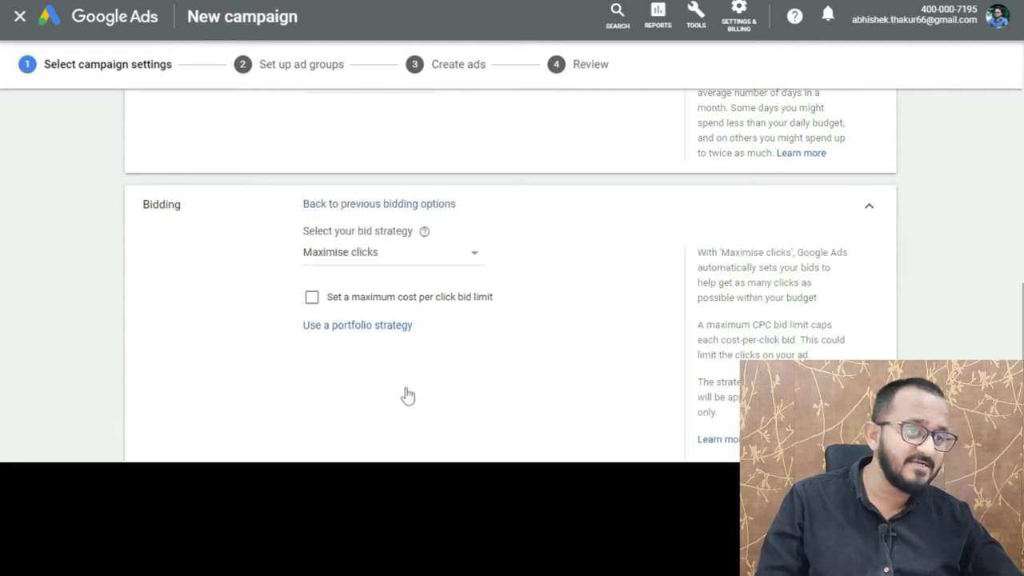
{"action": "left_click", "coordinate": [348, 263]}
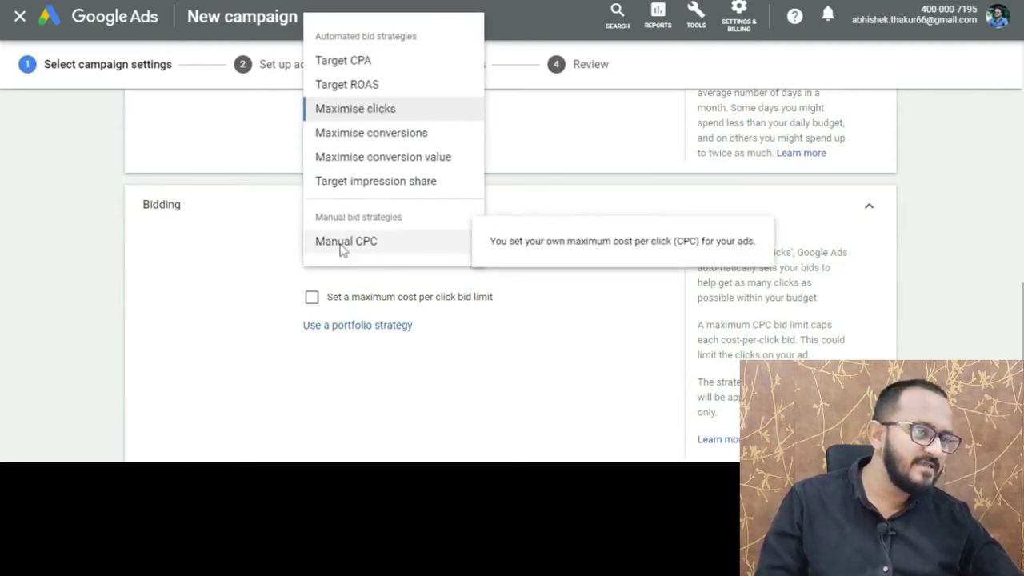
{"action": "left_click", "coordinate": [343, 244]}
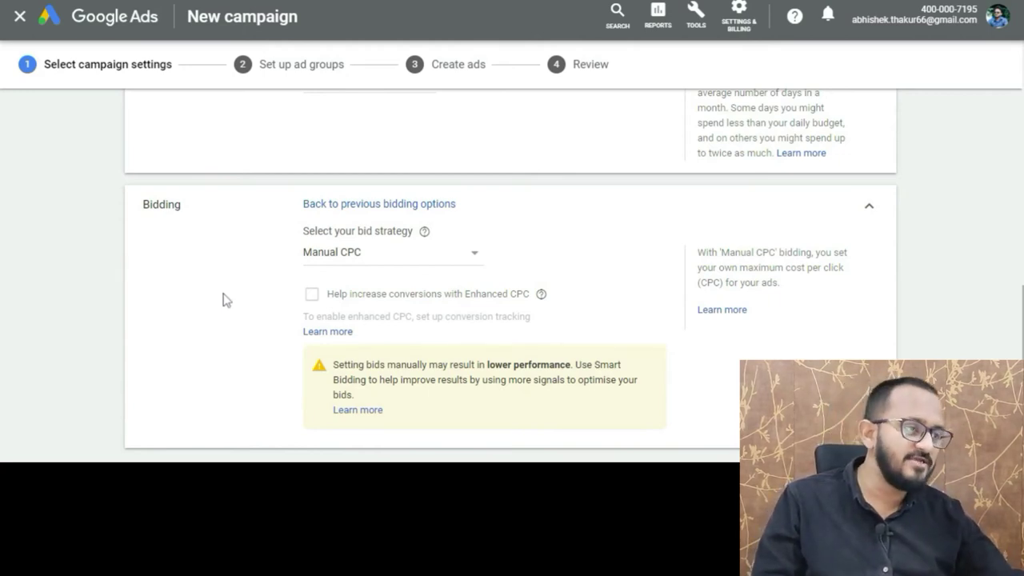
{"action": "scroll", "coordinate": [224, 299], "scroll_direction": "down", "scroll_amount": 5}
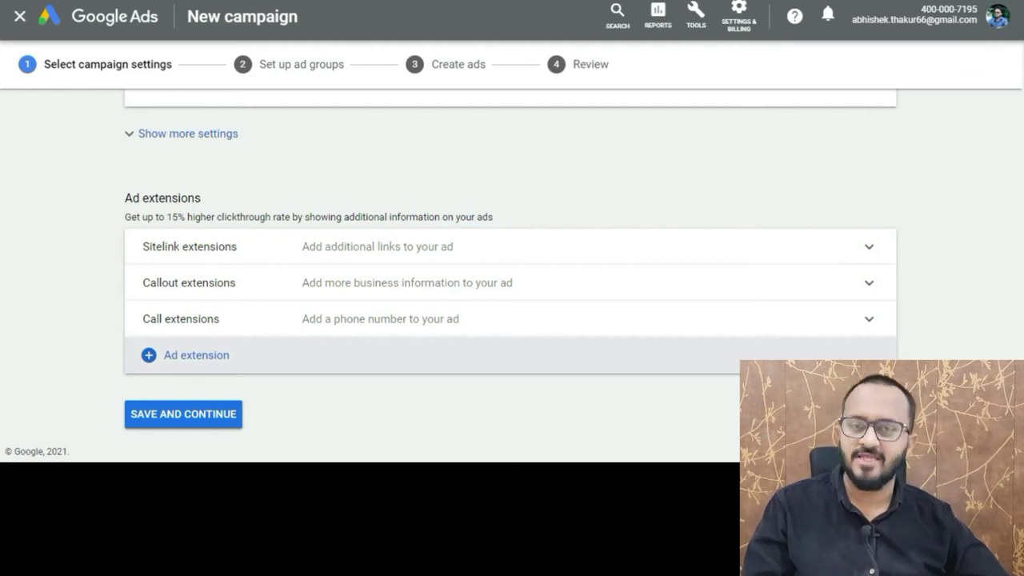
{"action": "left_click", "coordinate": [182, 419]}
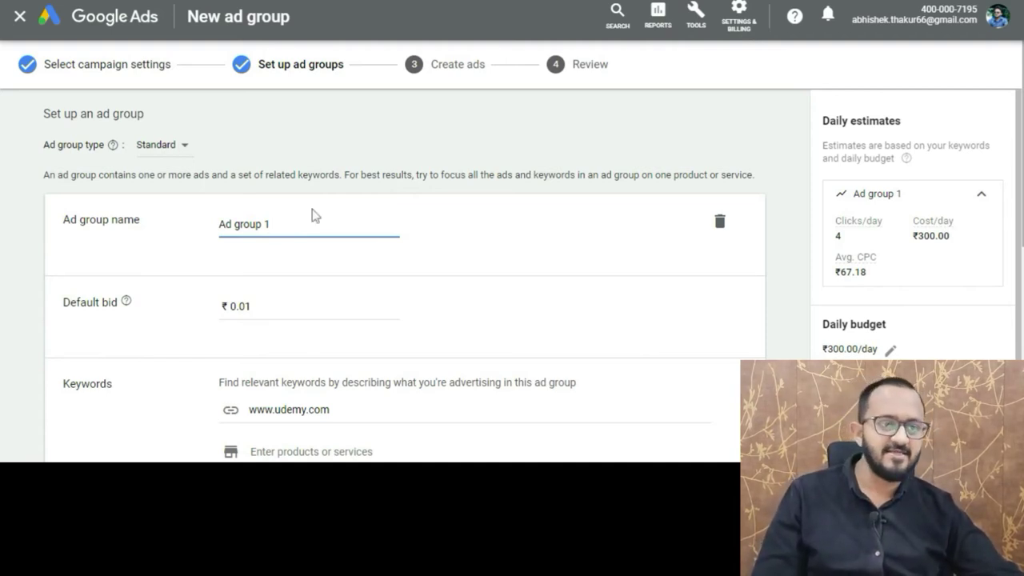
Rename the ad group as "digital marketing course hindi"
{"action": "left_click_drag", "start_coordinate": [270, 225], "coordinate": [184, 234]}
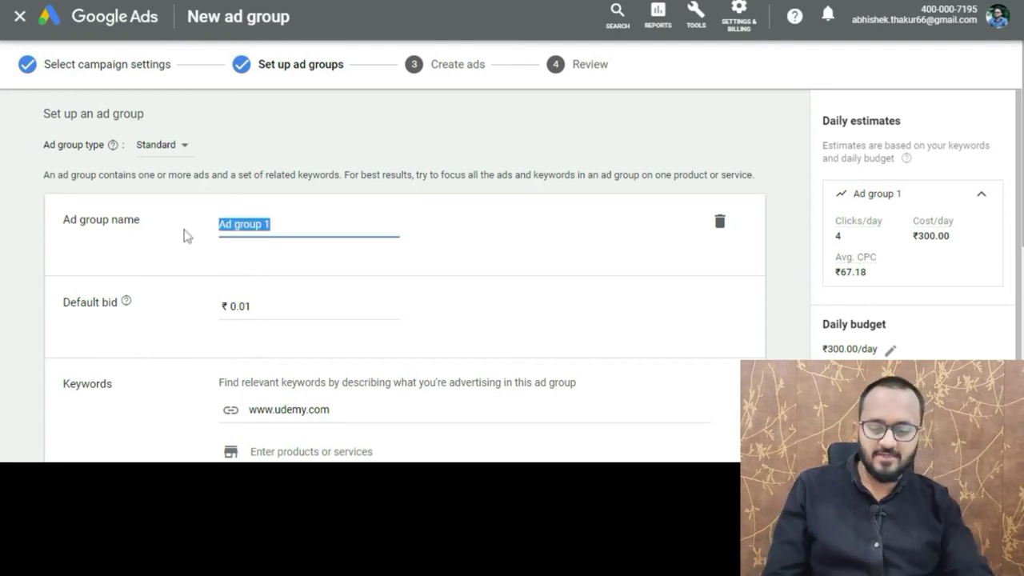
{"action": "type", "text": "digital marketing course"}
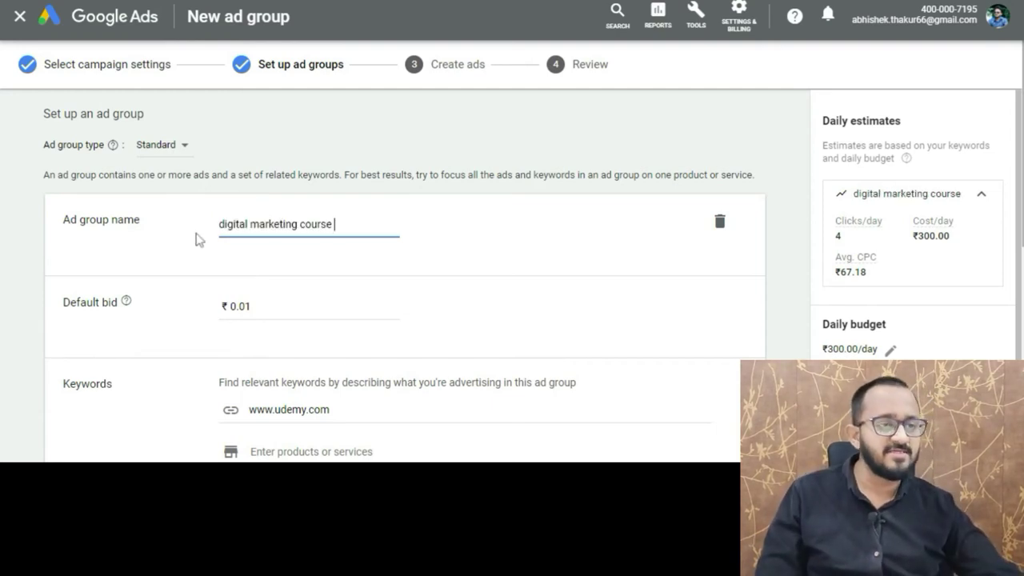
{"action": "type", "text": "hindi"}
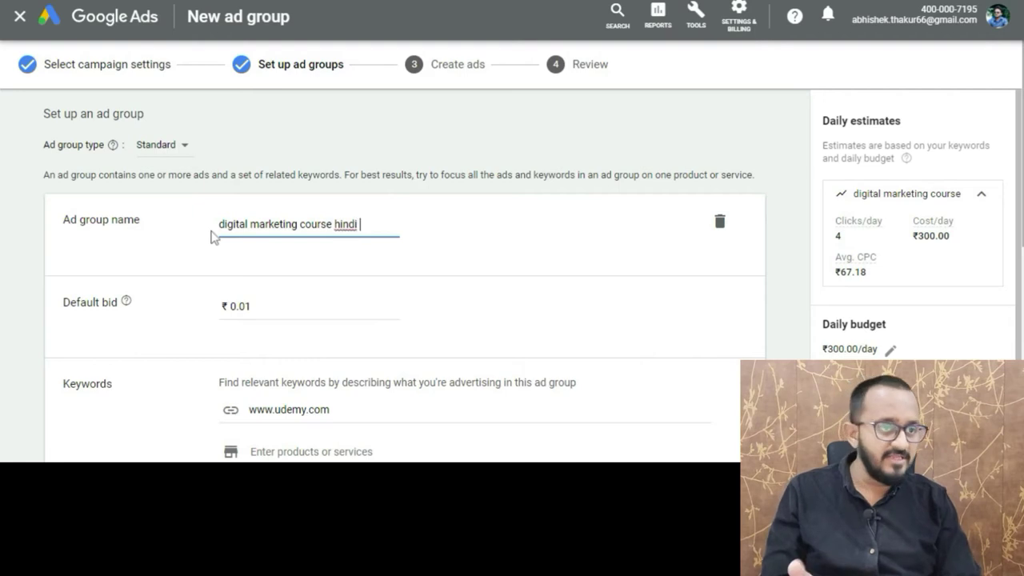
Set the ad group's default bid to ₹50
{"action": "scroll", "coordinate": [264, 304], "scroll_direction": "down", "scroll_amount": 1}
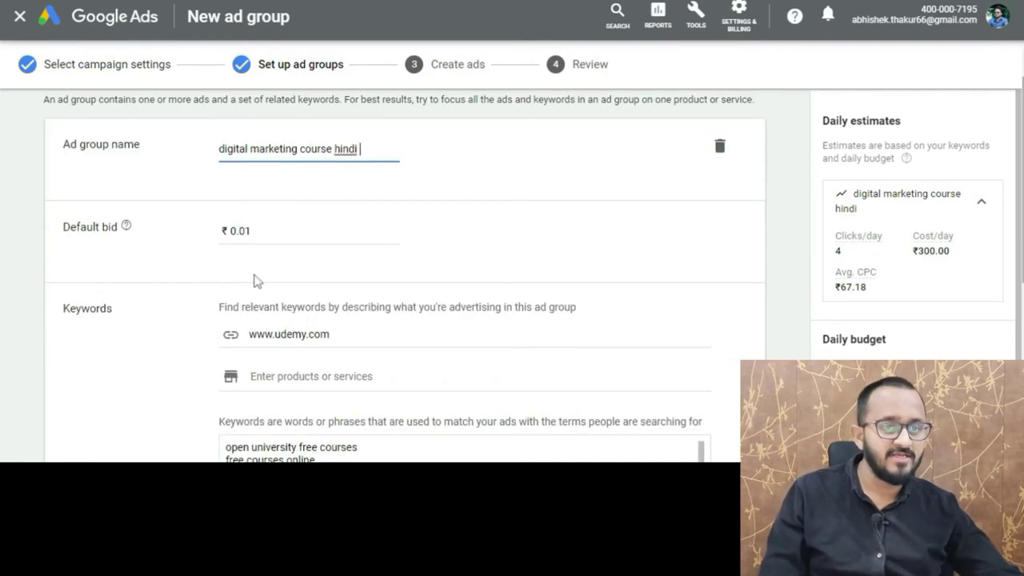
{"action": "double_click", "coordinate": [247, 232]}
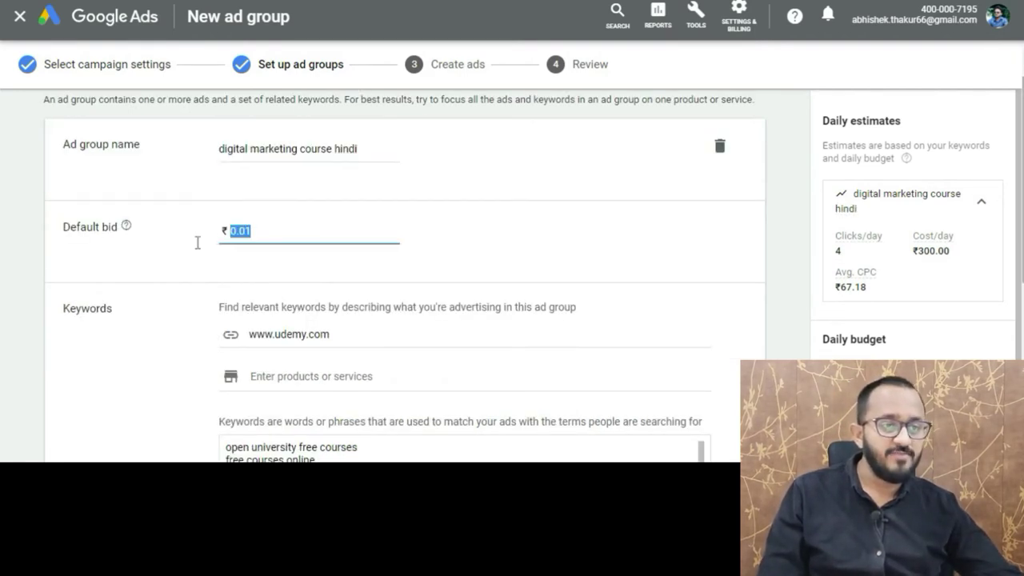
{"action": "key", "text": "Tab"}
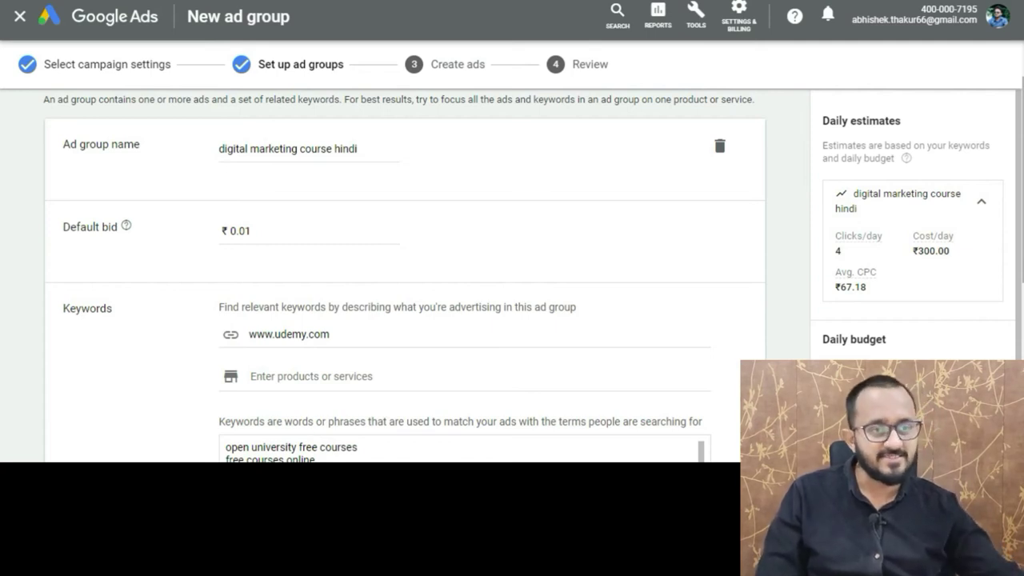
{"action": "left_click", "coordinate": [252, 231]}
{"action": "key", "text": "shift+Left"}
{"action": "key", "text": "shift+Left"}
{"action": "key", "text": "shift+Left"}
{"action": "key", "text": "shift+Left"}
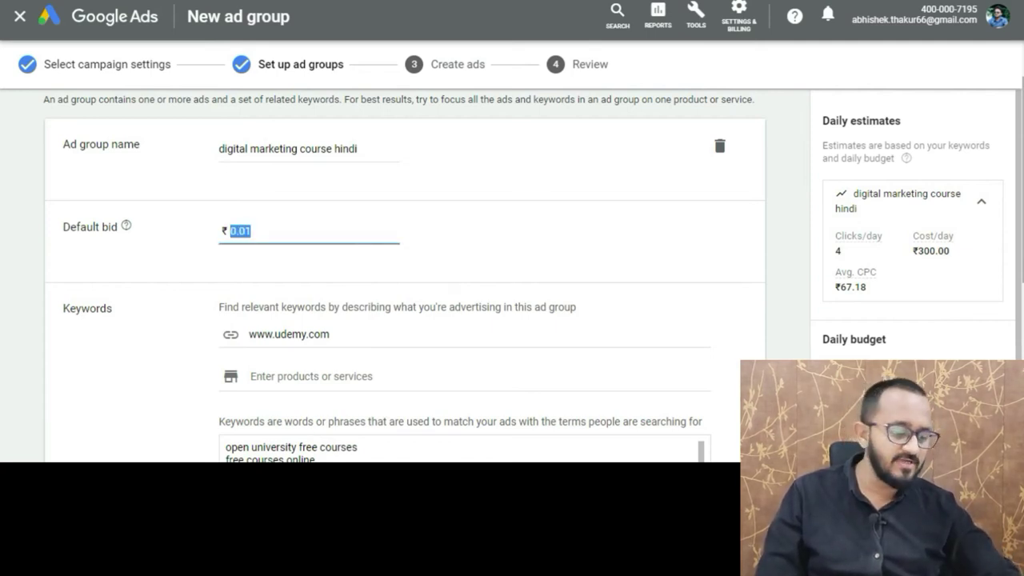
{"action": "type", "text": "50"}
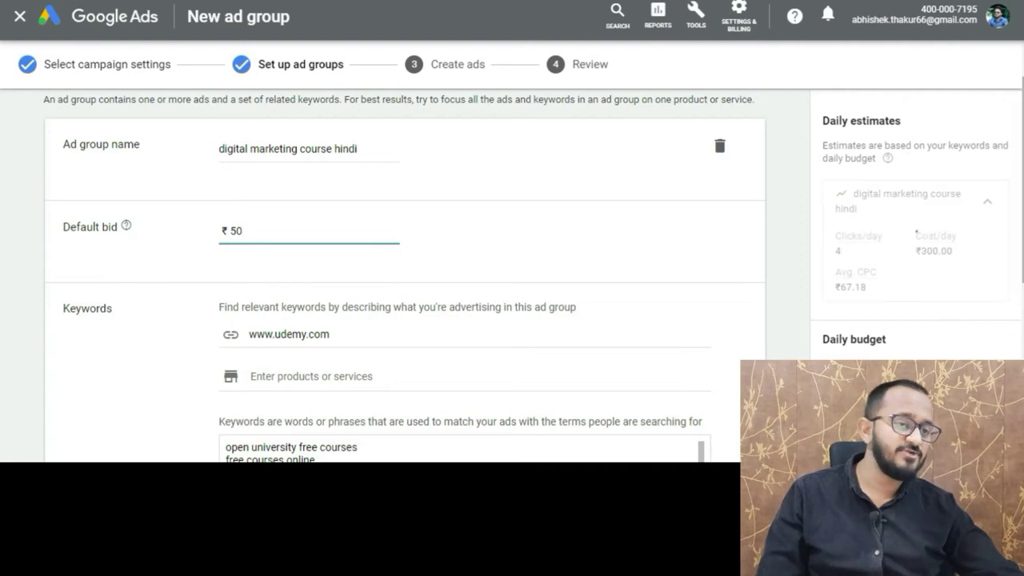
{"action": "left_click", "coordinate": [497, 254]}
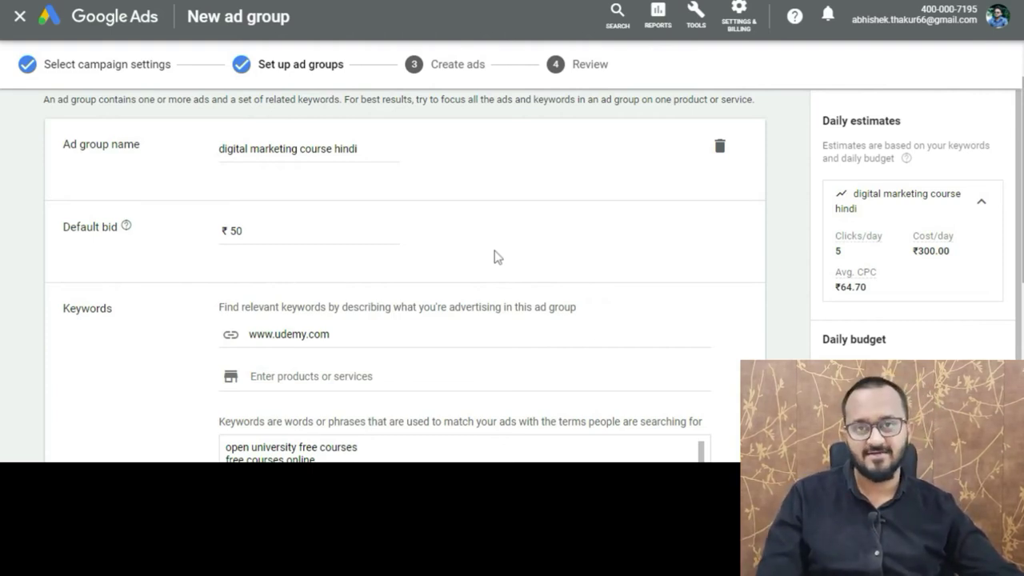
Delete all the suggested keywords from the ad group's keyword list
{"action": "scroll", "coordinate": [495, 256], "scroll_direction": "down", "scroll_amount": 2}
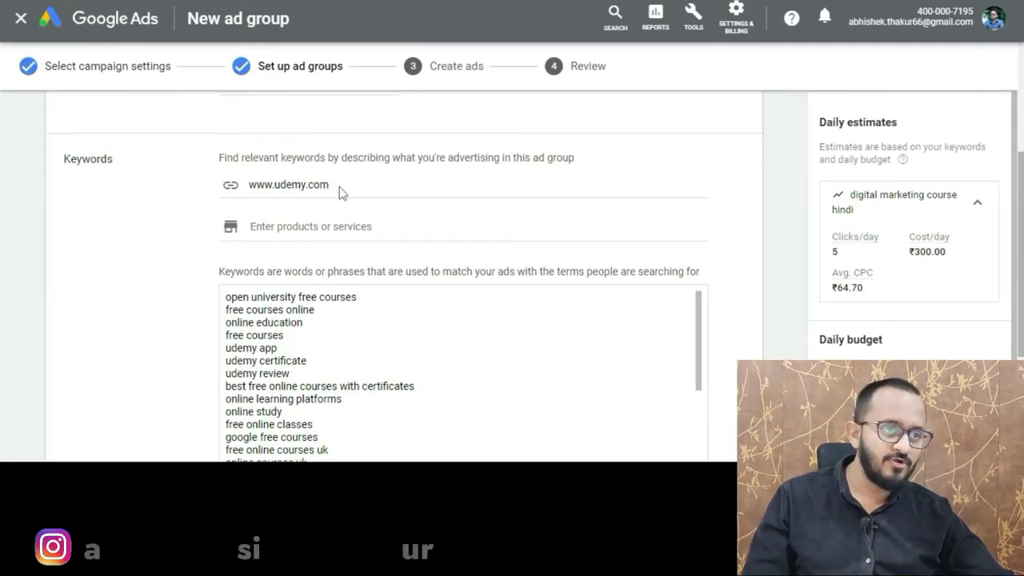
{"action": "scroll", "coordinate": [348, 244], "scroll_direction": "down", "scroll_amount": 1}
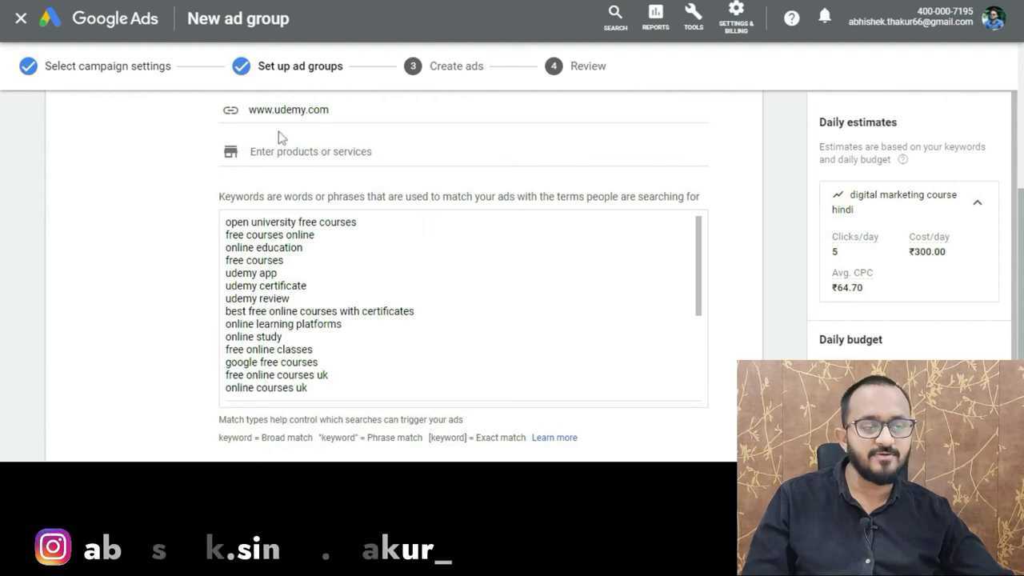
{"action": "scroll", "coordinate": [331, 213], "scroll_direction": "up", "scroll_amount": 1}
{"action": "scroll", "coordinate": [316, 232], "scroll_direction": "down", "scroll_amount": 1}
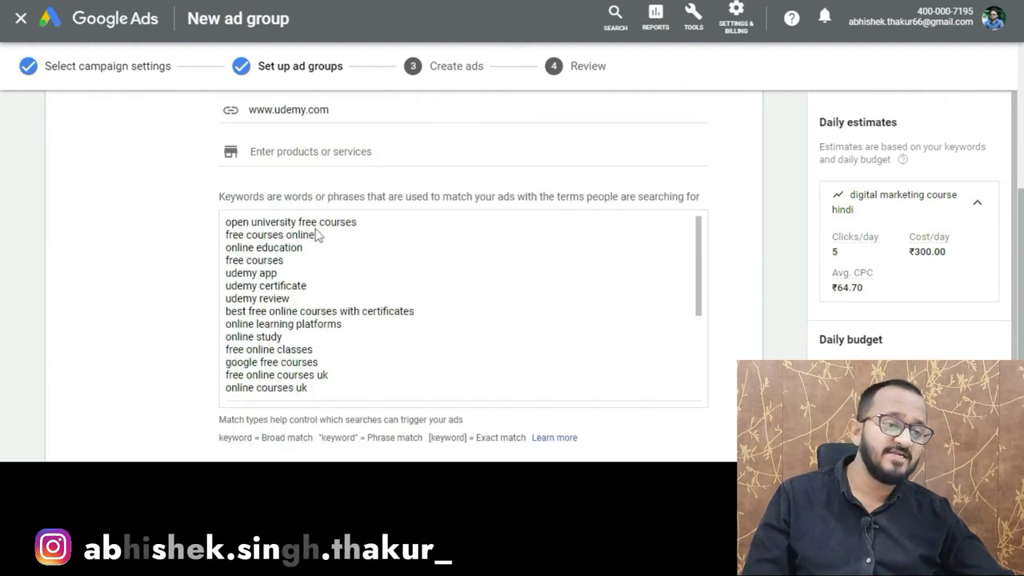
{"action": "left_click", "coordinate": [327, 397]}
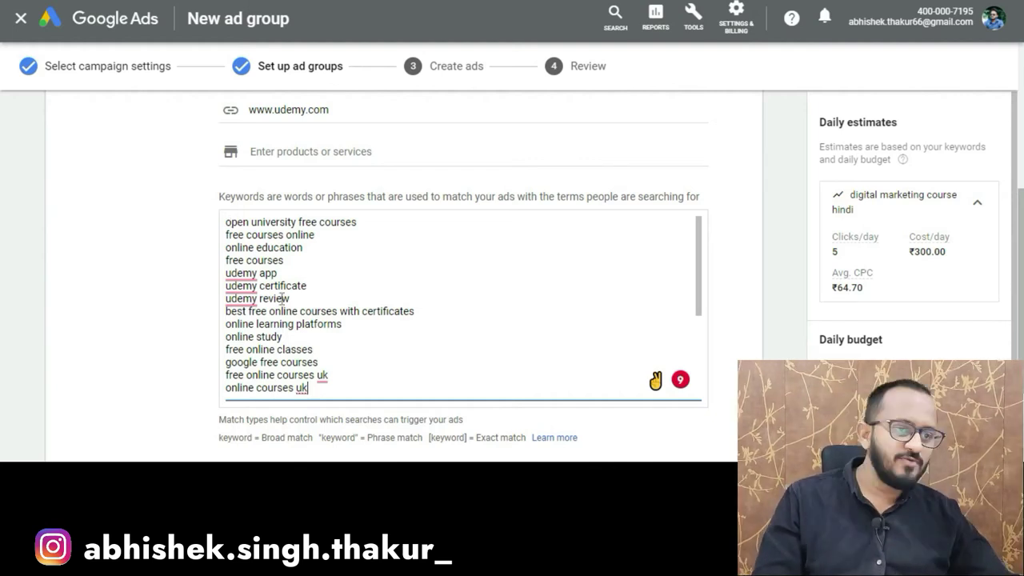
{"action": "left_click_drag", "start_coordinate": [310, 388], "coordinate": [227, 218]}
{"action": "scroll", "coordinate": [298, 388], "scroll_direction": "up", "scroll_amount": 1}
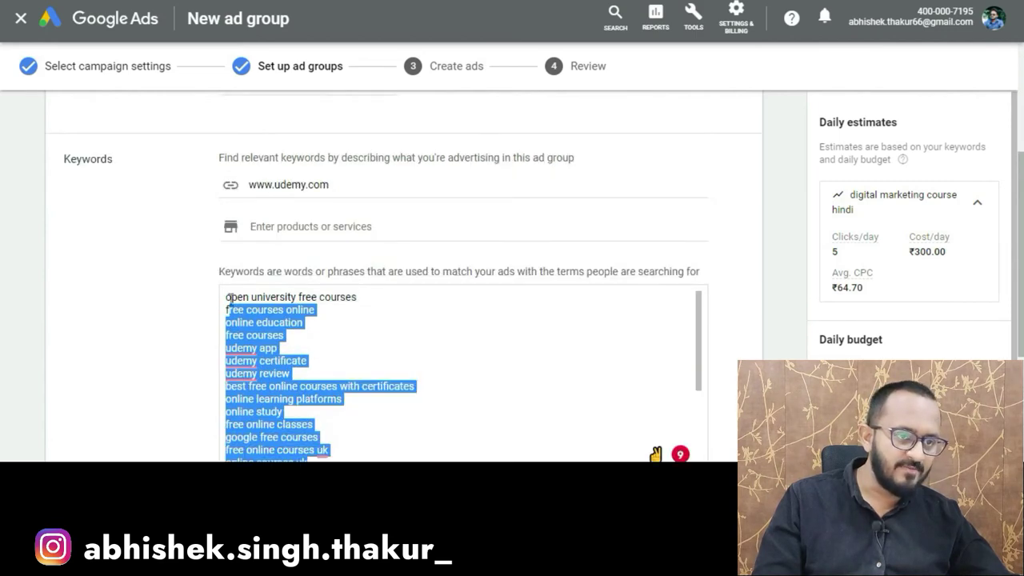
{"action": "left_click_drag", "start_coordinate": [227, 297], "coordinate": [347, 318]}
{"action": "scroll", "coordinate": [344, 336], "scroll_direction": "down", "scroll_amount": 3}
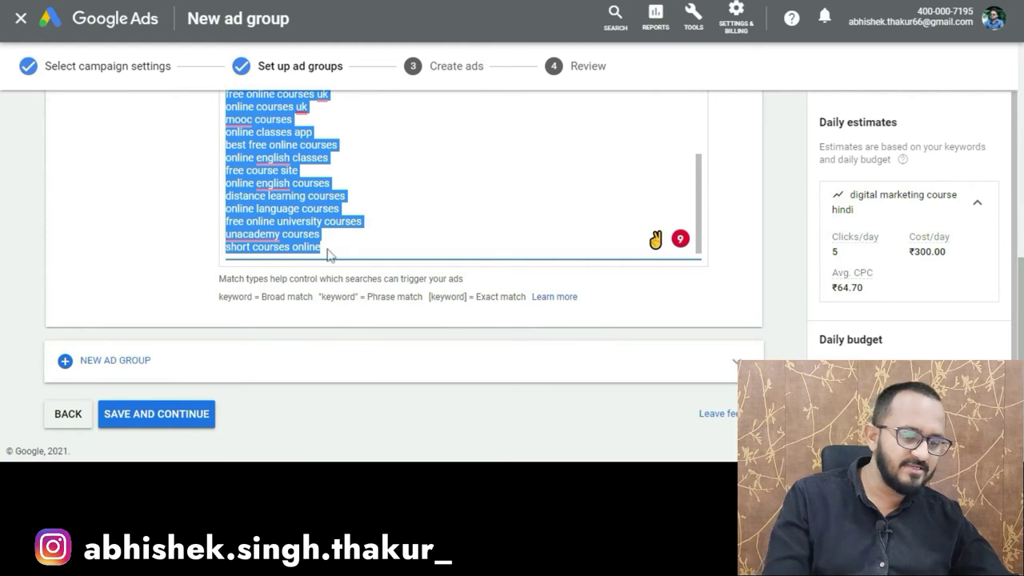
{"action": "key", "text": "BackSpace"}
Enter the keywords "digital marketing course" and "digital marketing course in Hindi", and save the ad group to continue to ad creation
{"action": "scroll", "coordinate": [327, 254], "scroll_direction": "up", "scroll_amount": 2}
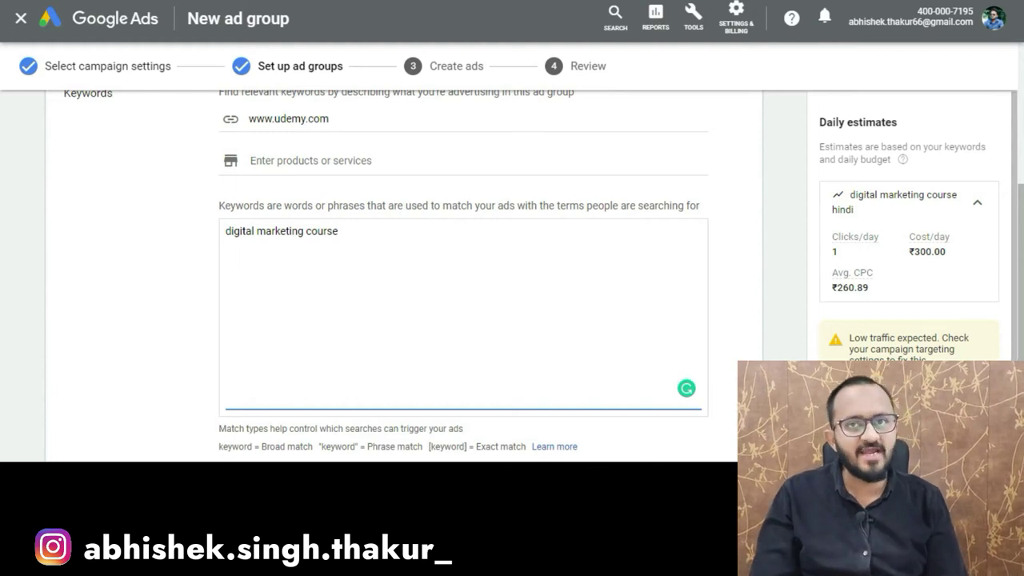
{"action": "type", "text": "di"}
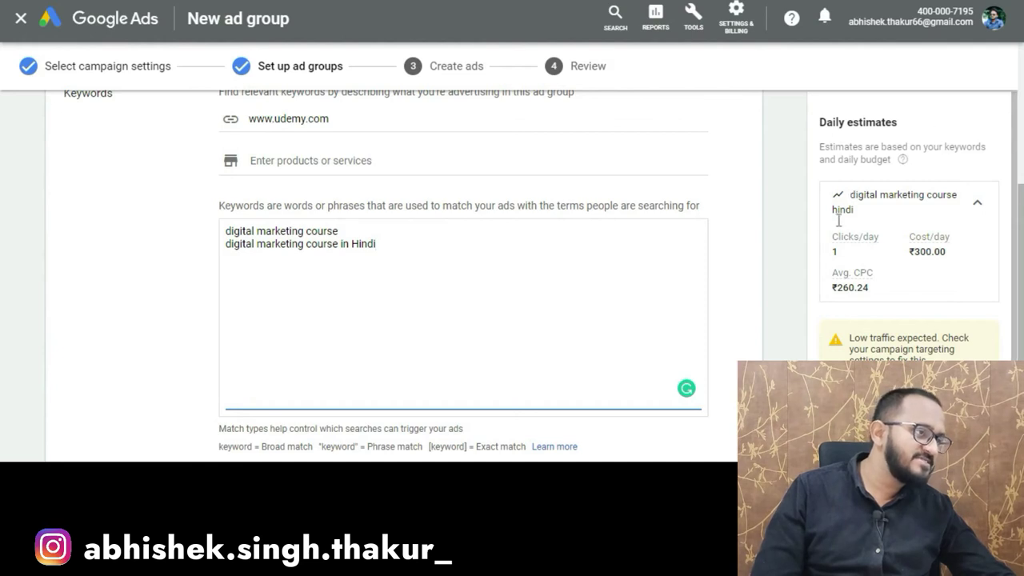
{"action": "mouse_move", "coordinate": [854, 251]}
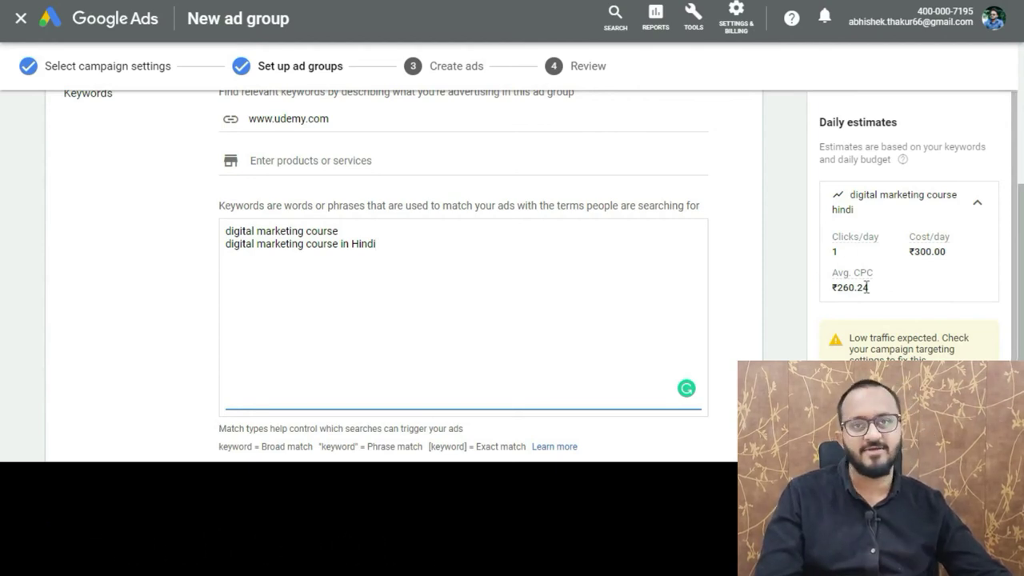
{"action": "scroll", "coordinate": [567, 308], "scroll_direction": "down", "scroll_amount": 2}
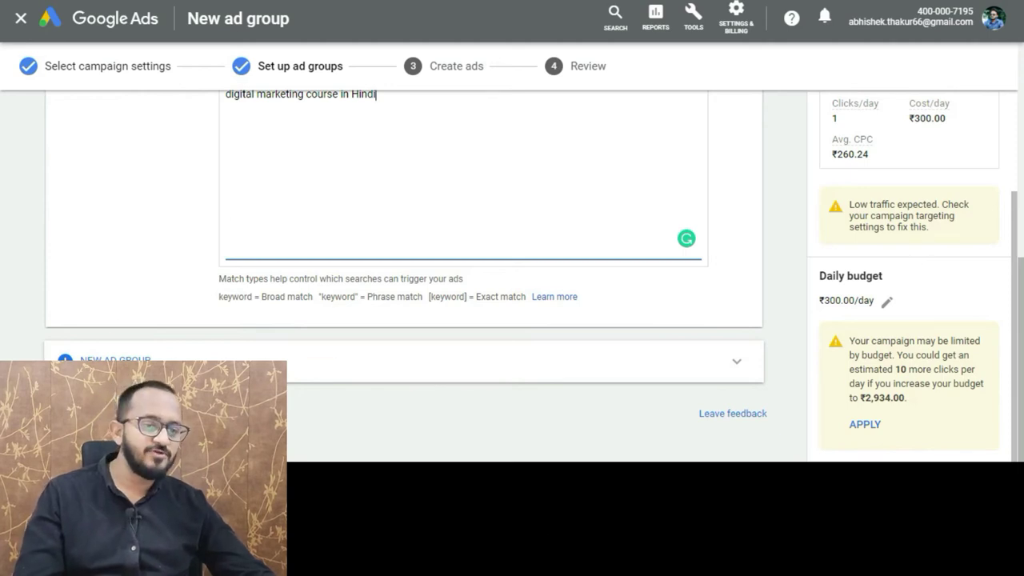
{"action": "left_click", "coordinate": [86, 294]}
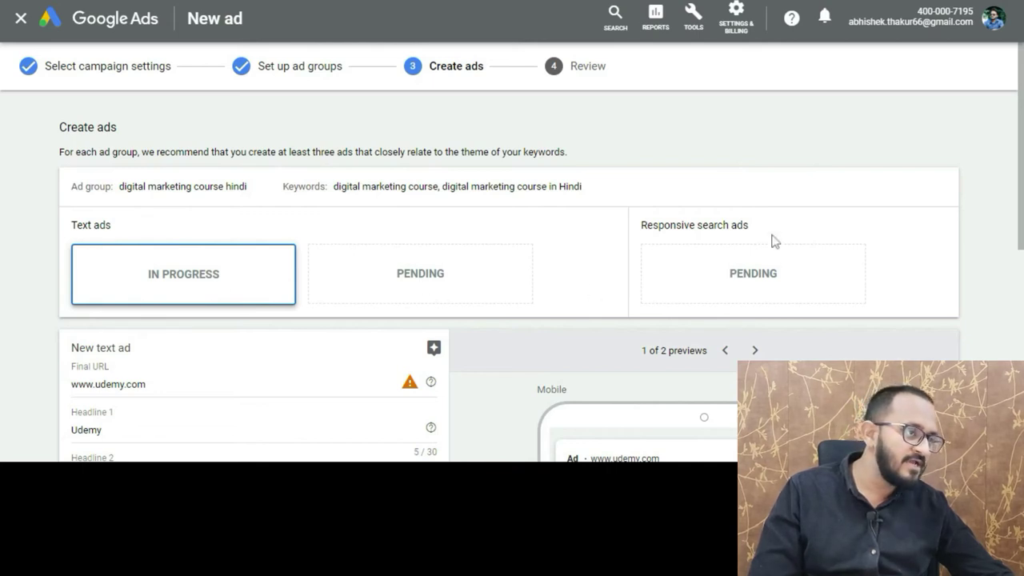
{"action": "left_click_drag", "start_coordinate": [642, 224], "coordinate": [749, 226]}
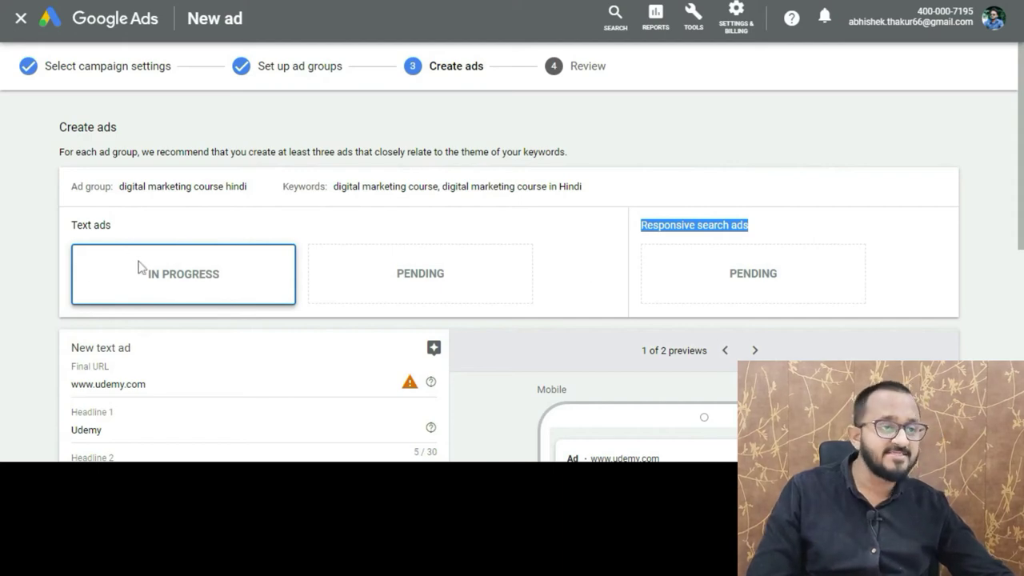
Examine the new text ad's final URL, its three headline fields and how the headlines are separated in the mobile preview
{"action": "scroll", "coordinate": [142, 264], "scroll_direction": "down", "scroll_amount": 2}
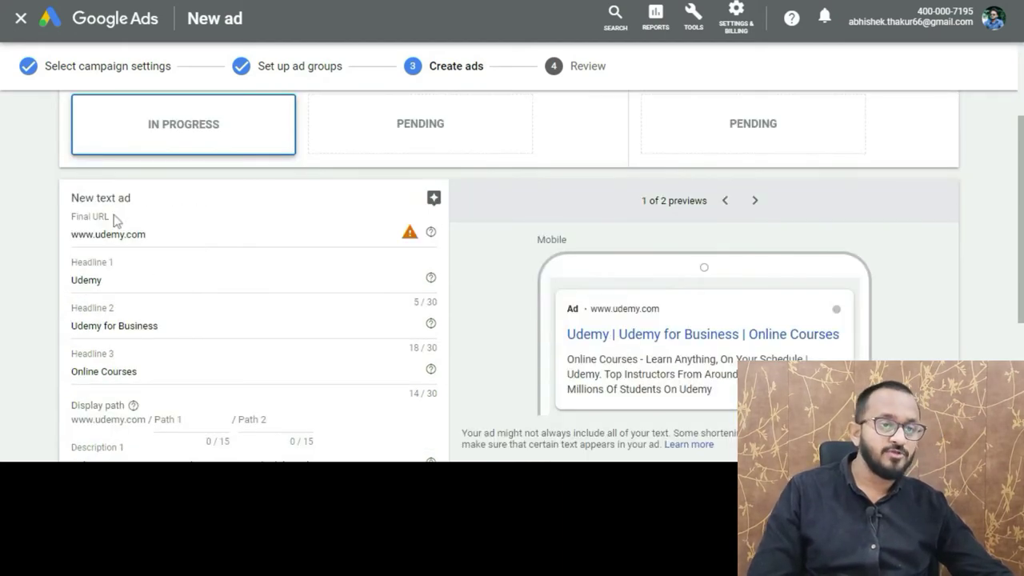
{"action": "scroll", "coordinate": [113, 221], "scroll_direction": "down", "scroll_amount": 1}
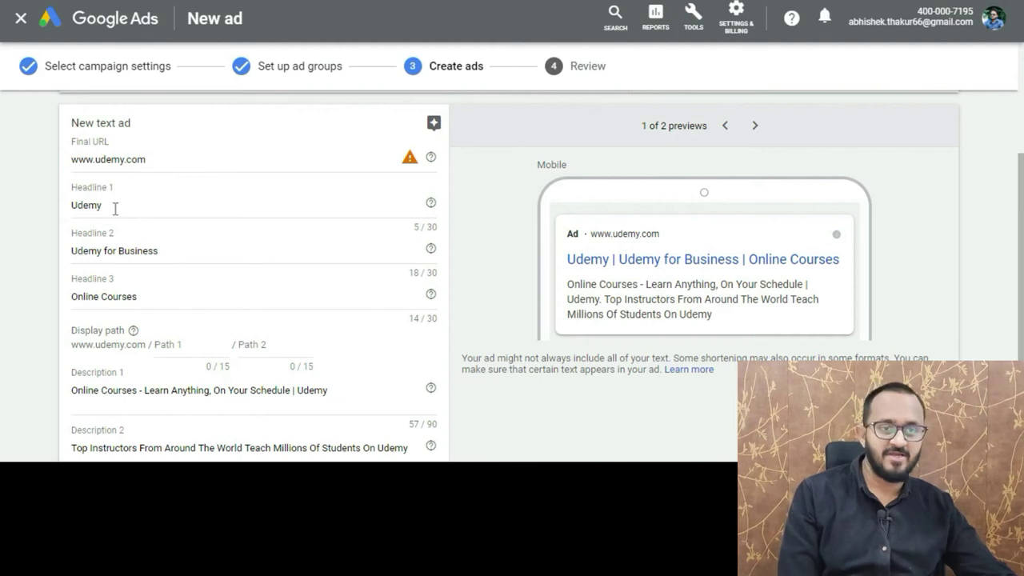
{"action": "left_click", "coordinate": [149, 160]}
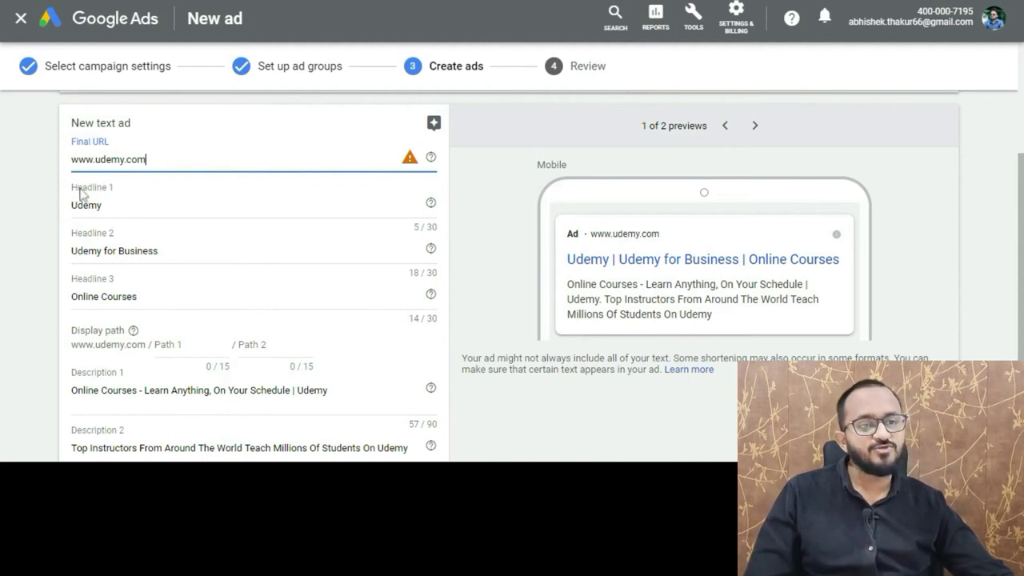
{"action": "left_click", "coordinate": [105, 205]}
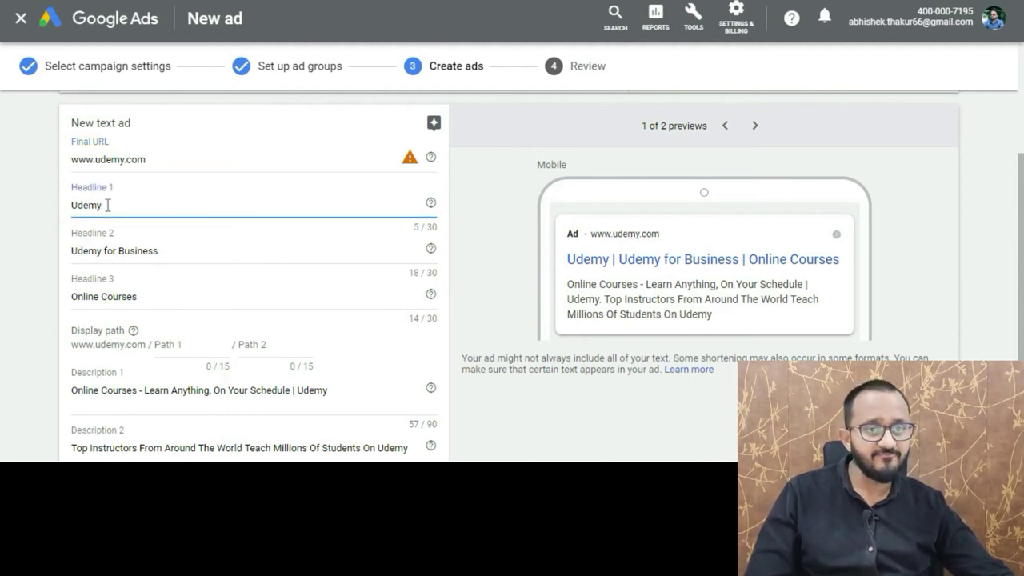
{"action": "left_click", "coordinate": [104, 250]}
{"action": "left_click", "coordinate": [119, 294]}
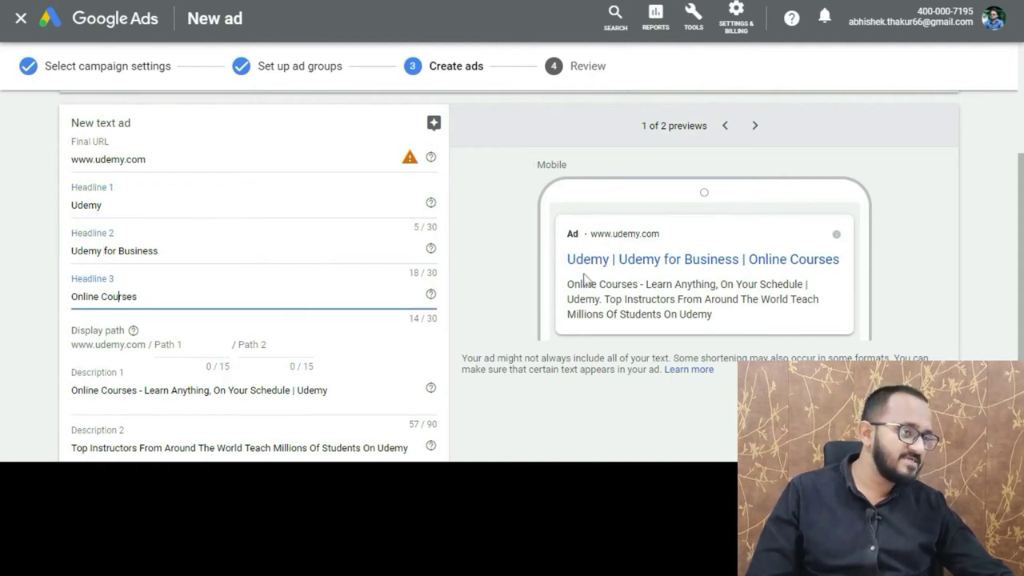
{"action": "left_click_drag", "start_coordinate": [567, 260], "coordinate": [612, 265]}
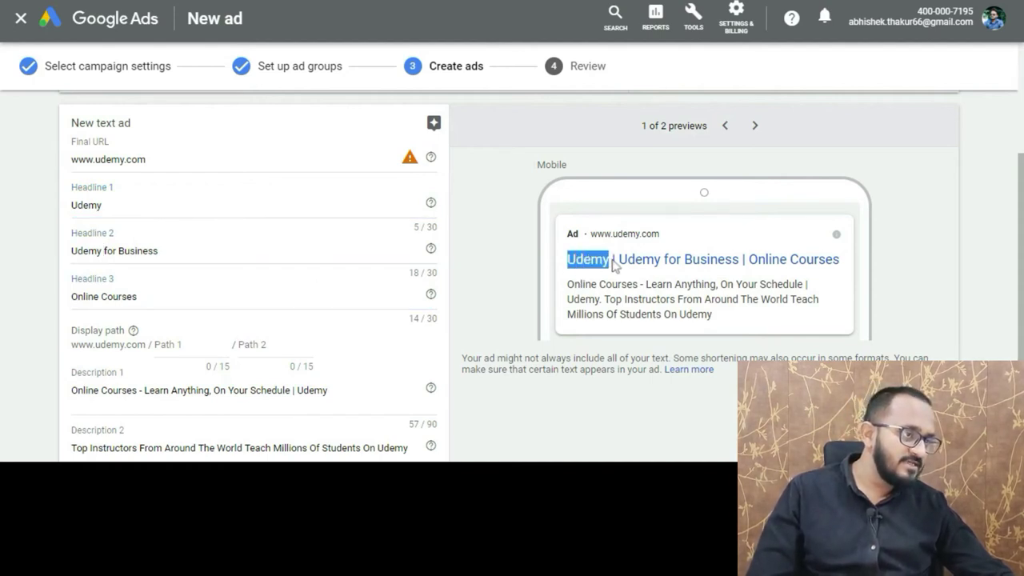
{"action": "left_click", "coordinate": [615, 272]}
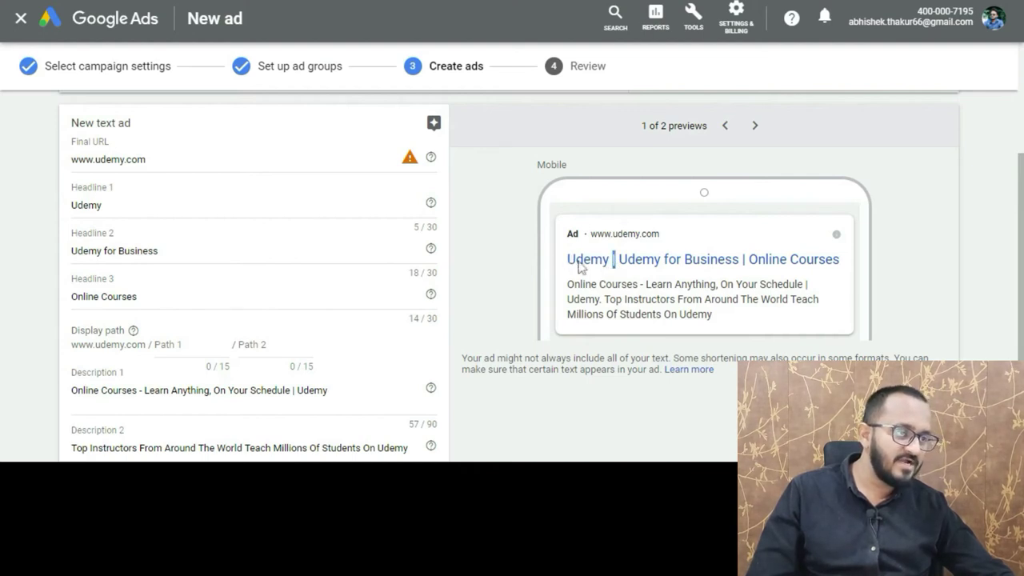
{"action": "double_click", "coordinate": [745, 262]}
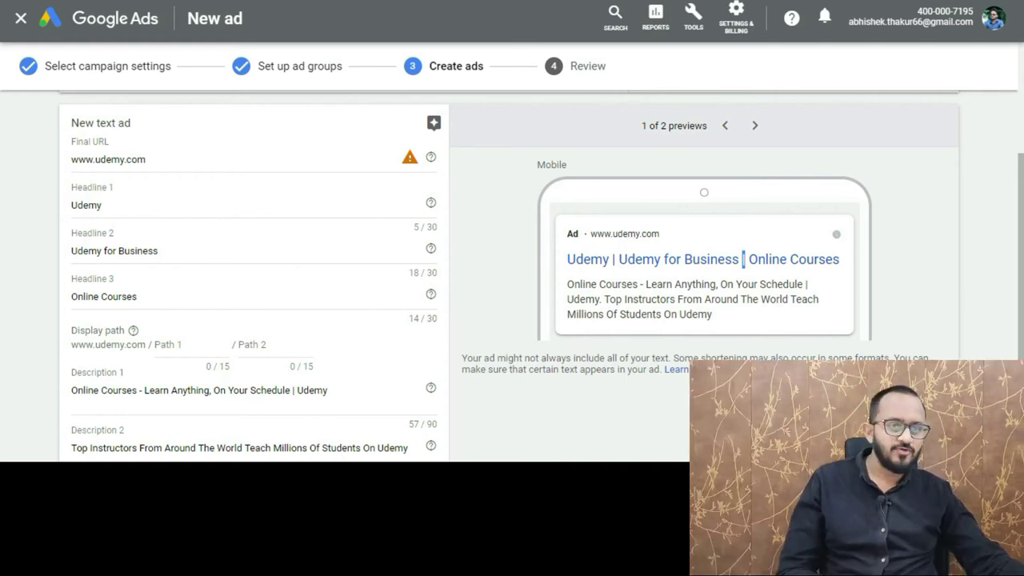
Set Headline 1 of the text ad to "Best digital marketing course"
{"action": "double_click", "coordinate": [86, 205]}
{"action": "type", "text": "Digital "}
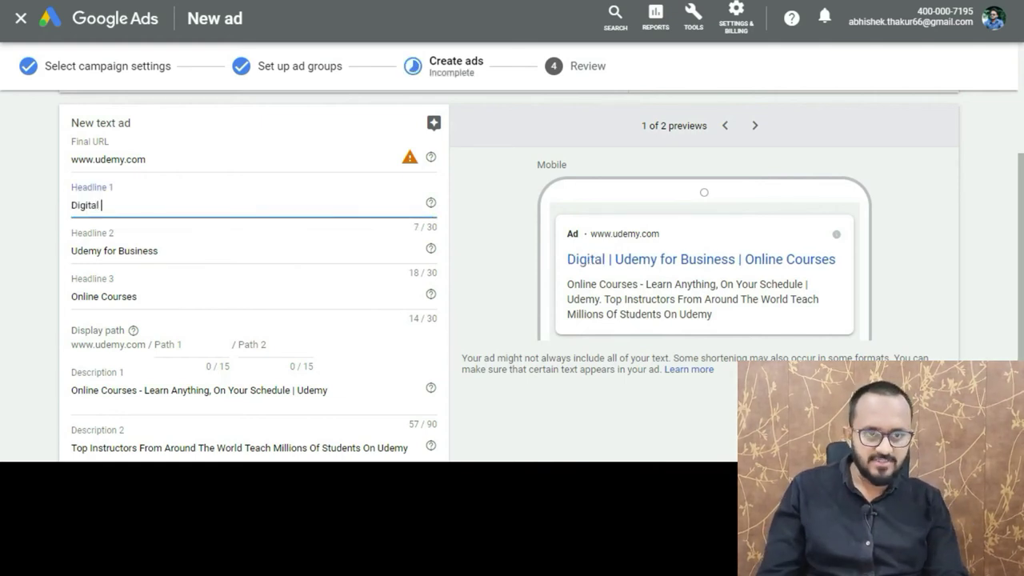
{"action": "type", "text": "marketing course"}
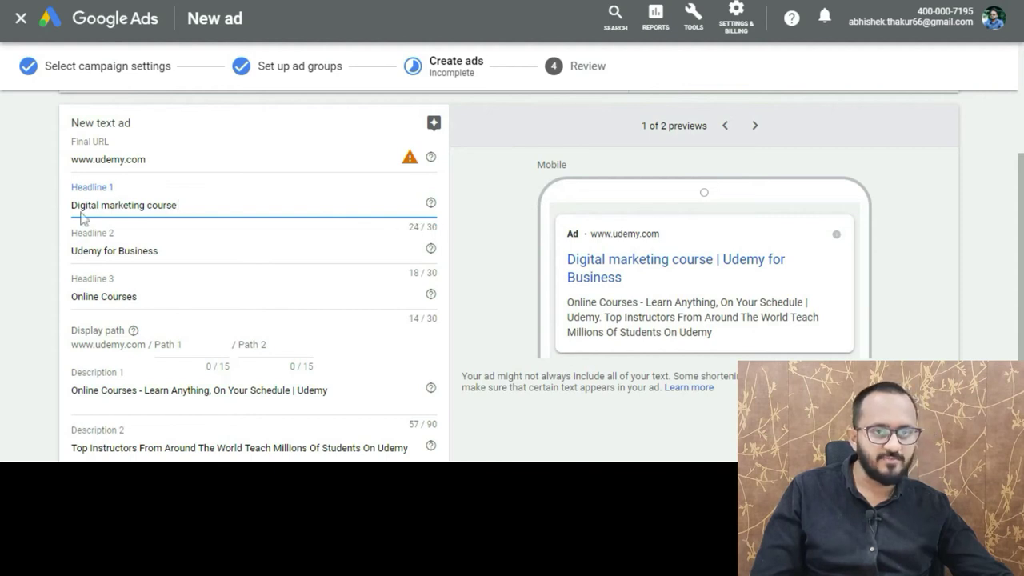
{"action": "type", "text": "Best"}
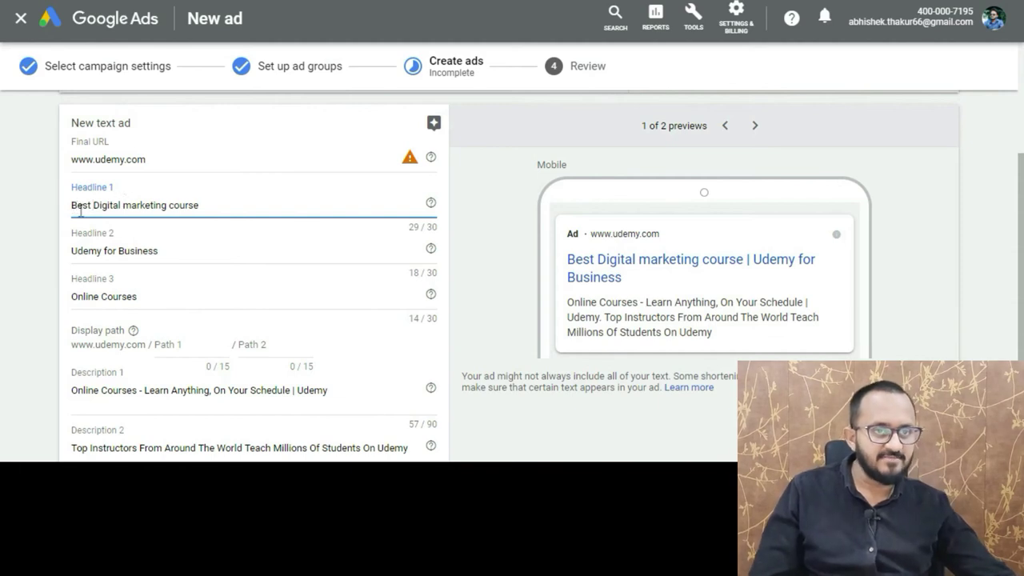
{"action": "left_click", "coordinate": [97, 204]}
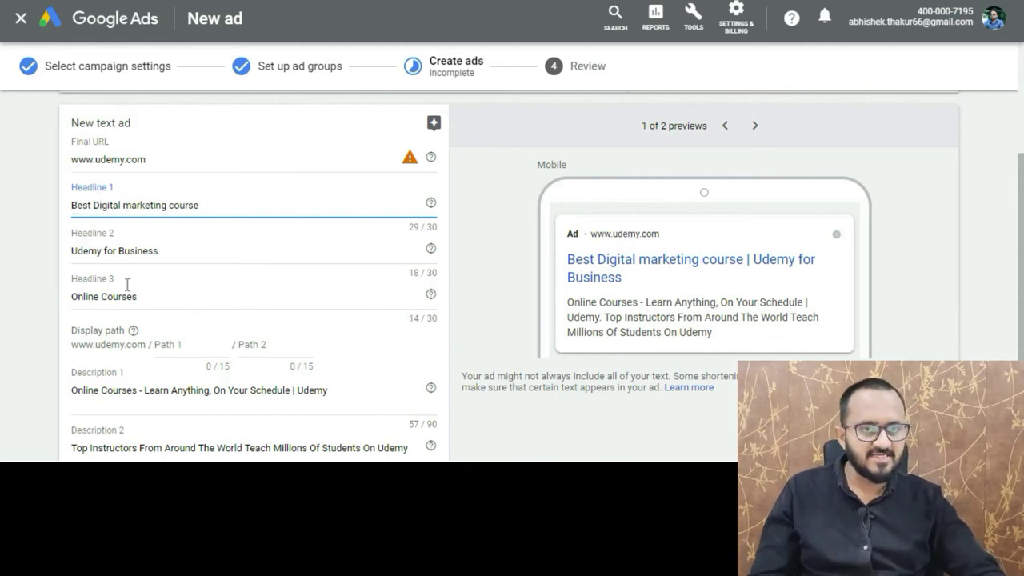
{"action": "key", "text": "BackSpace"}
{"action": "type", "text": "d"}
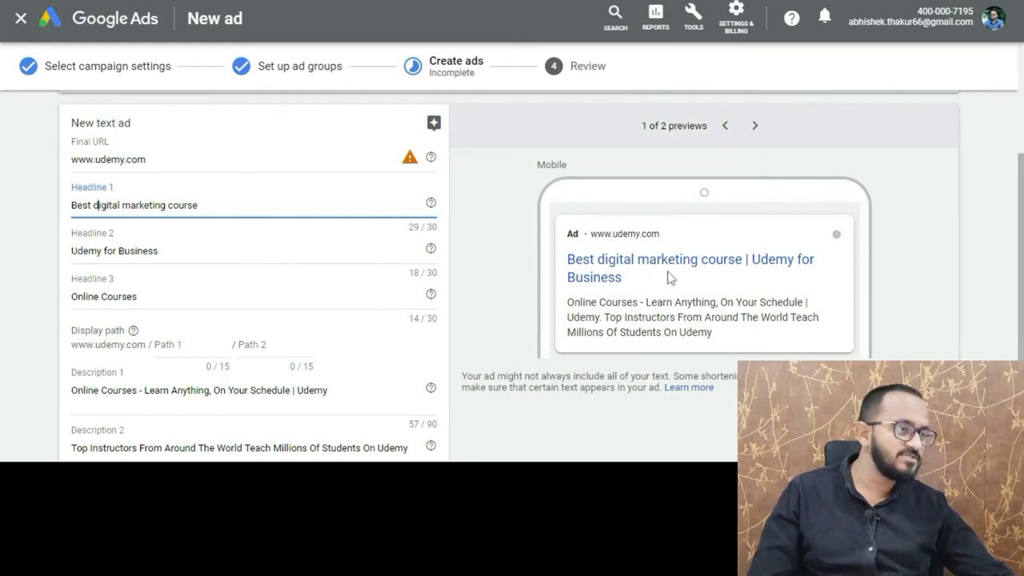
Set Headline 2 to "Start your freelancing career" and Headline 3 to "Lifetime access"
{"action": "left_click_drag", "start_coordinate": [163, 258], "coordinate": [51, 244]}
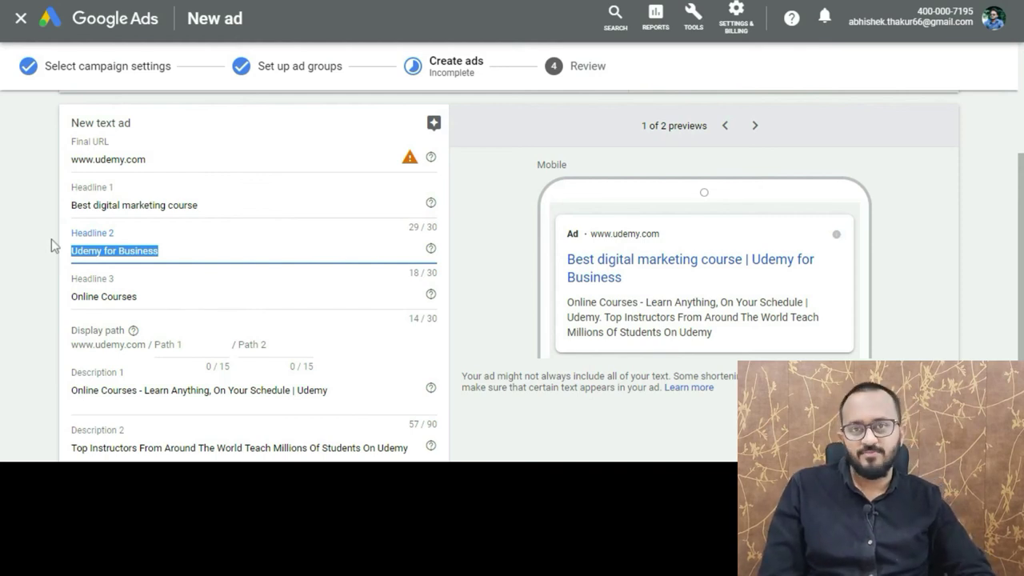
{"action": "type", "text": "Start your freelancing career"}
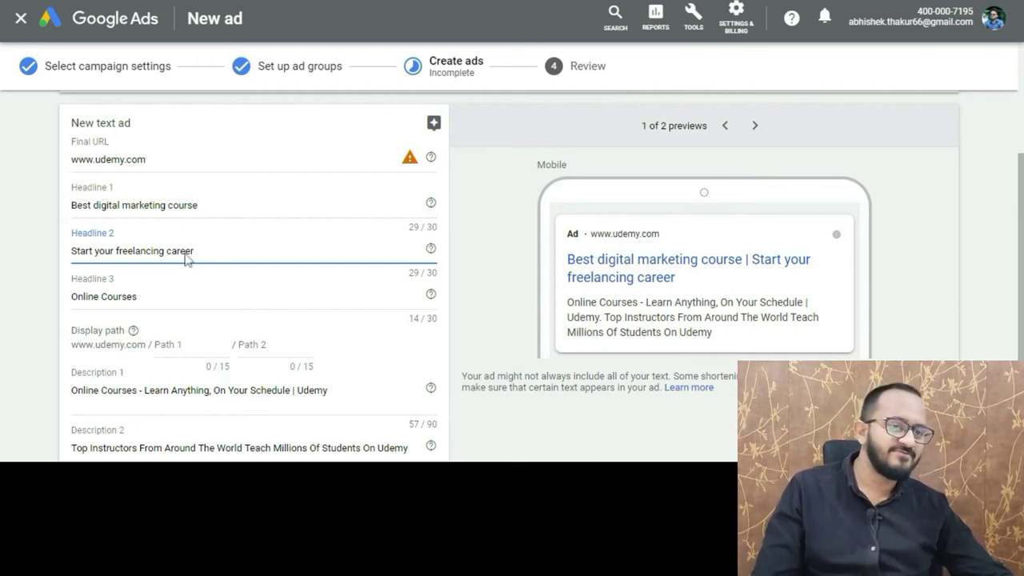
{"action": "left_click", "coordinate": [145, 302]}
{"action": "triple_click", "coordinate": [68, 302]}
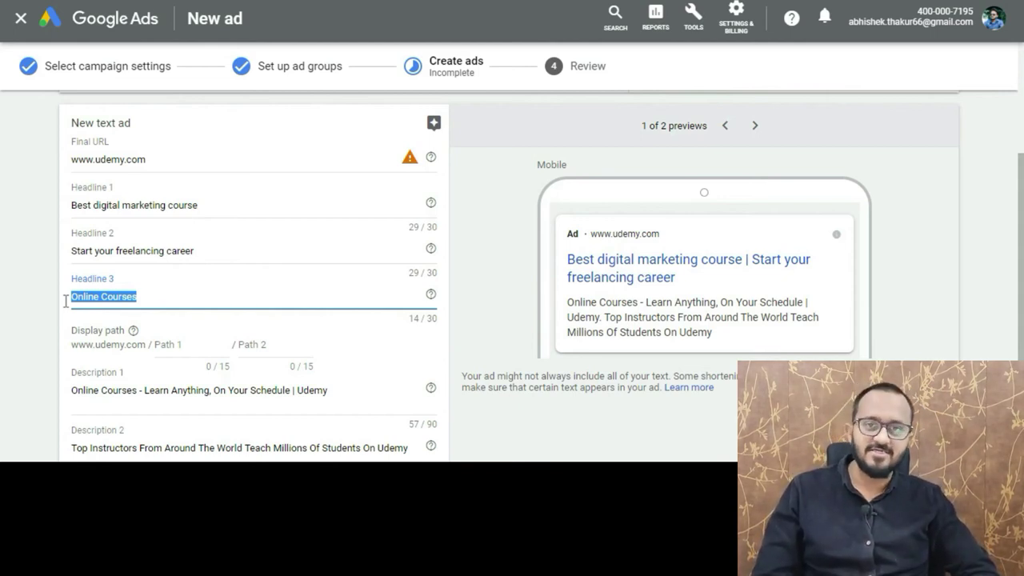
{"action": "type", "text": "Lifetime access"}
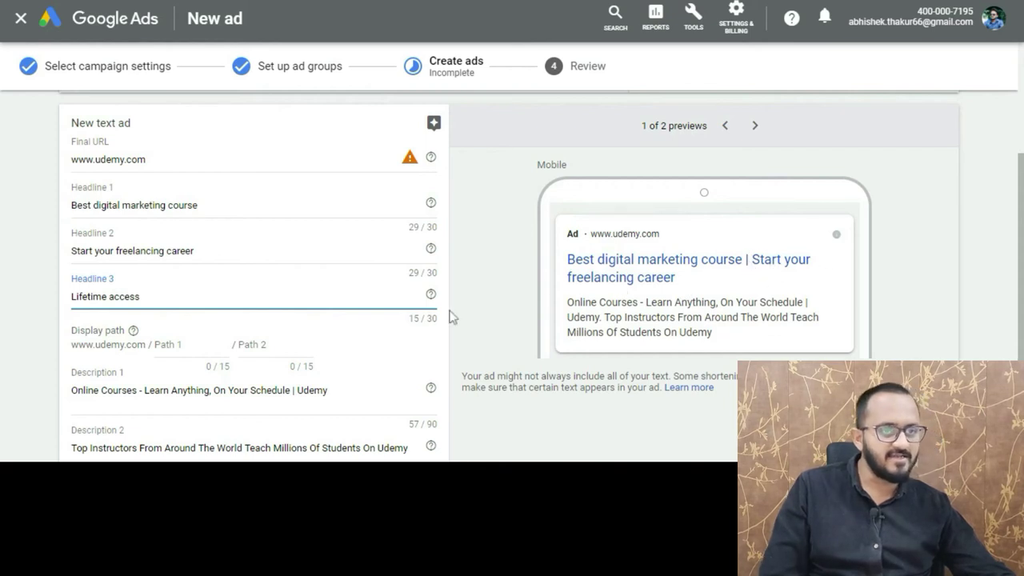
{"action": "left_click", "coordinate": [292, 254]}
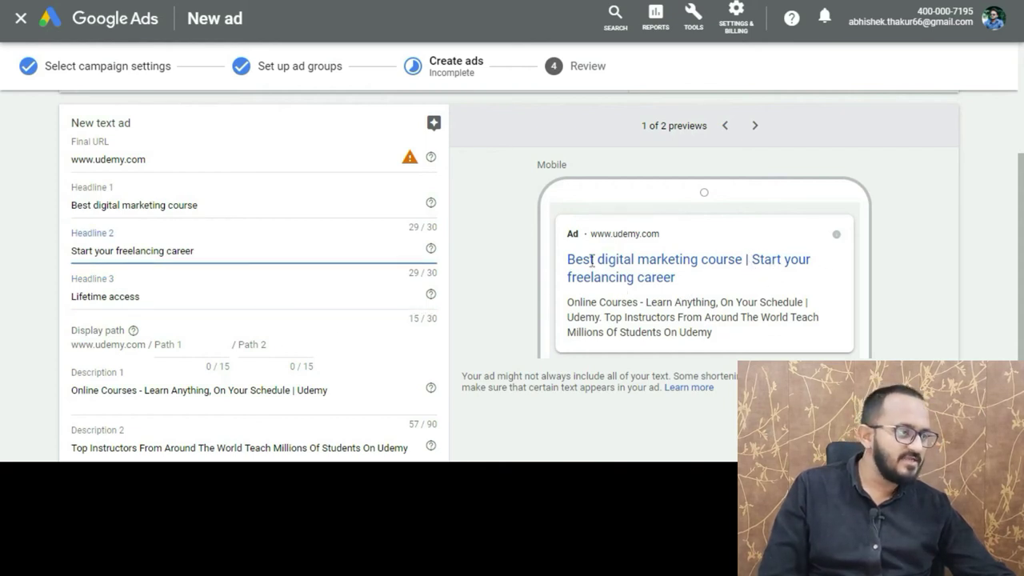
Remove the comma after "Anything" and the "|" before "Udemy" from Description 1, and finish the text ad
{"action": "scroll", "coordinate": [201, 309], "scroll_direction": "down", "scroll_amount": 2}
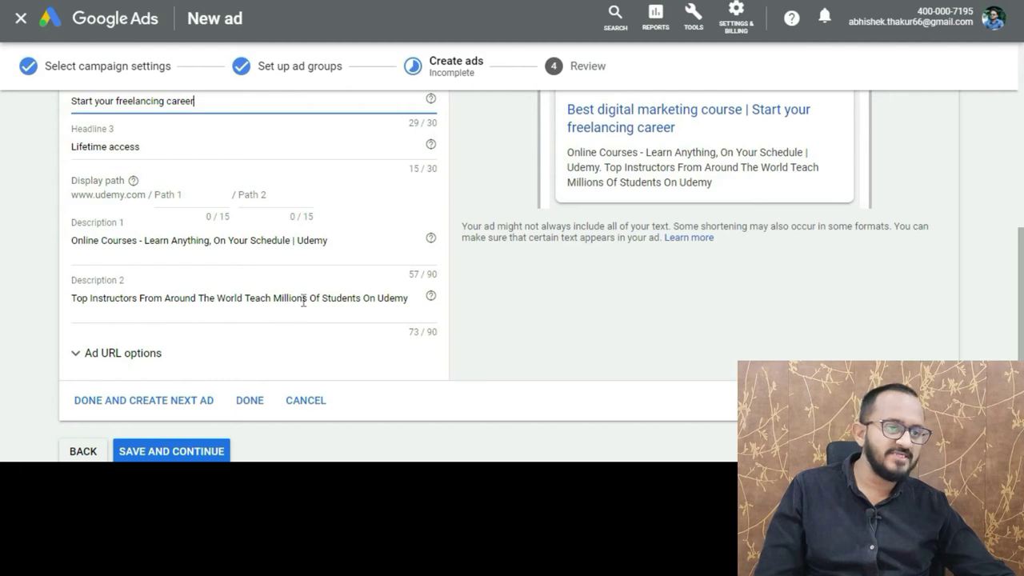
{"action": "left_click", "coordinate": [215, 243]}
{"action": "key", "text": "BackSpace"}
{"action": "key", "text": "BackSpace"}
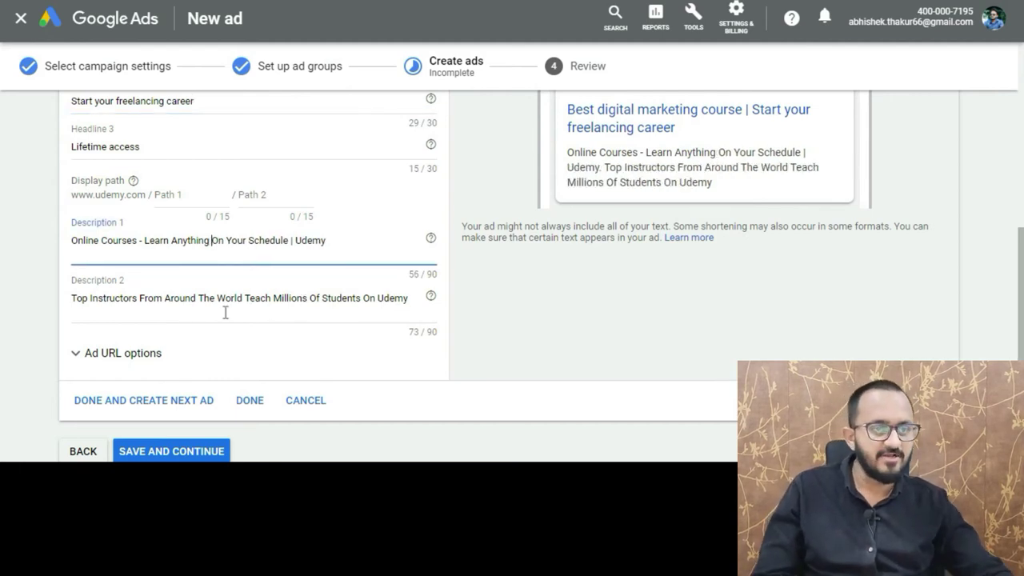
{"action": "left_click", "coordinate": [294, 242]}
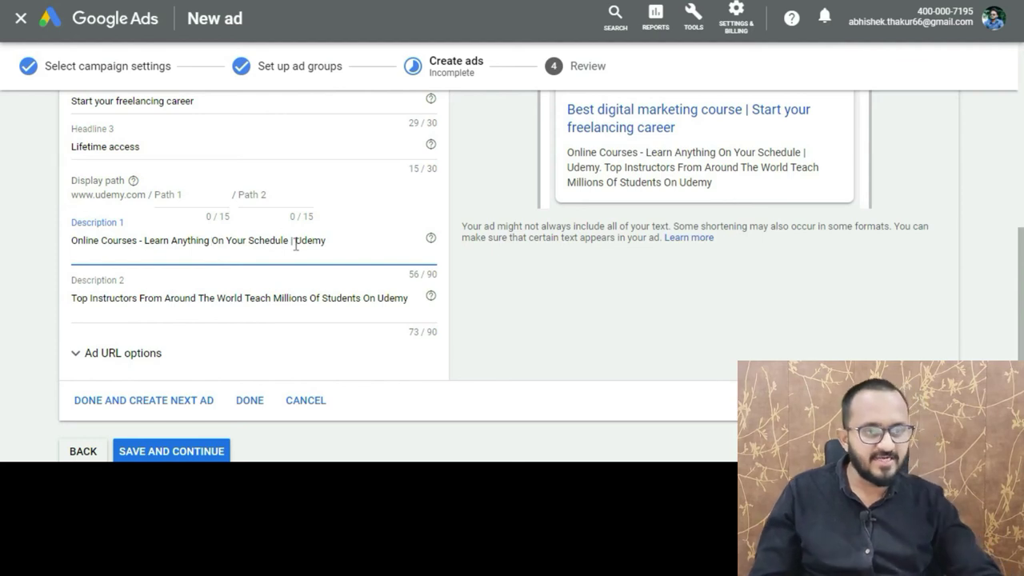
{"action": "key", "text": "BackSpace"}
{"action": "key", "text": "BackSpace"}
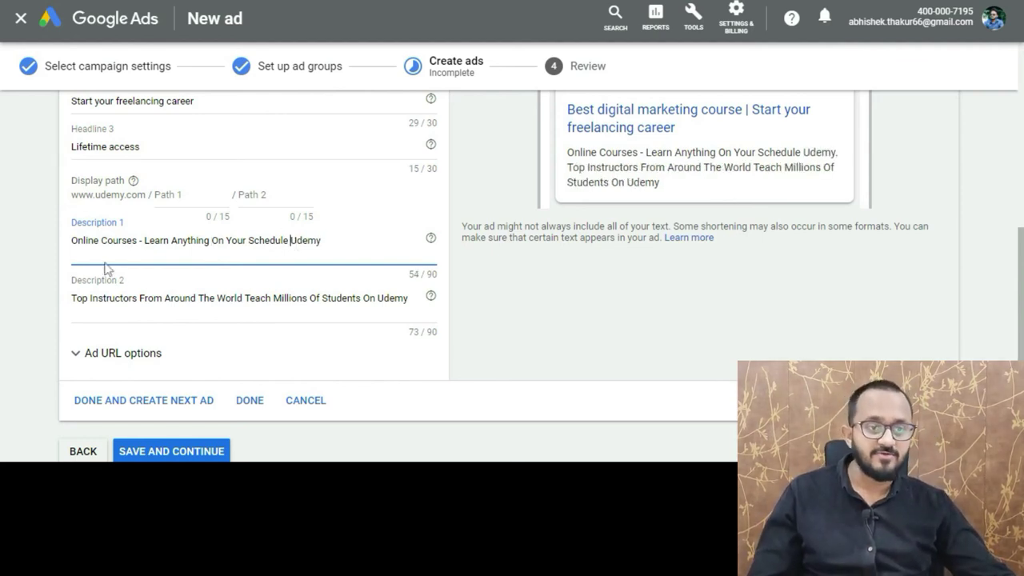
{"action": "left_click", "coordinate": [250, 400]}
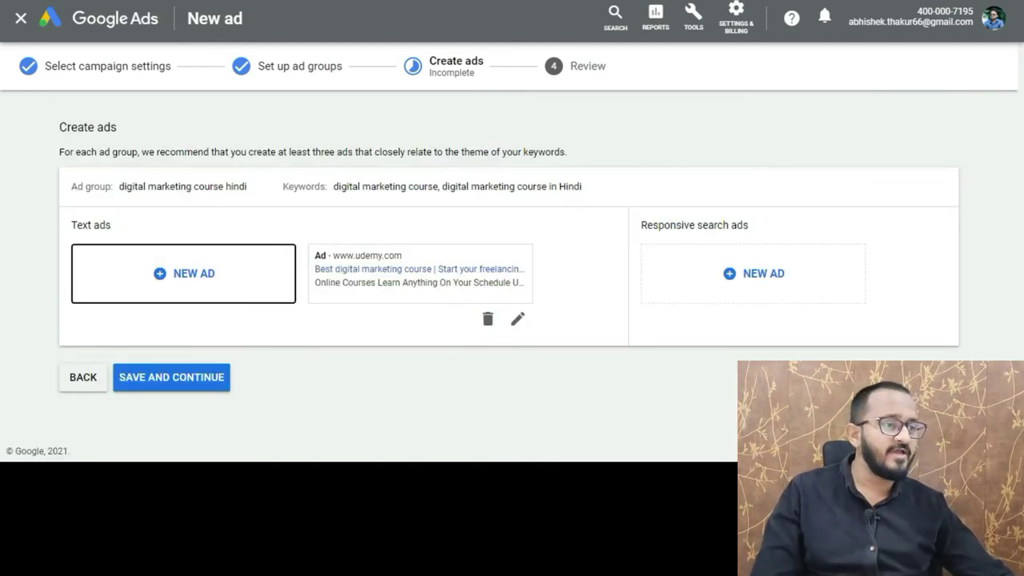
Start a new responsive search ad and add three extra headline fields to it
{"action": "left_click", "coordinate": [753, 273]}
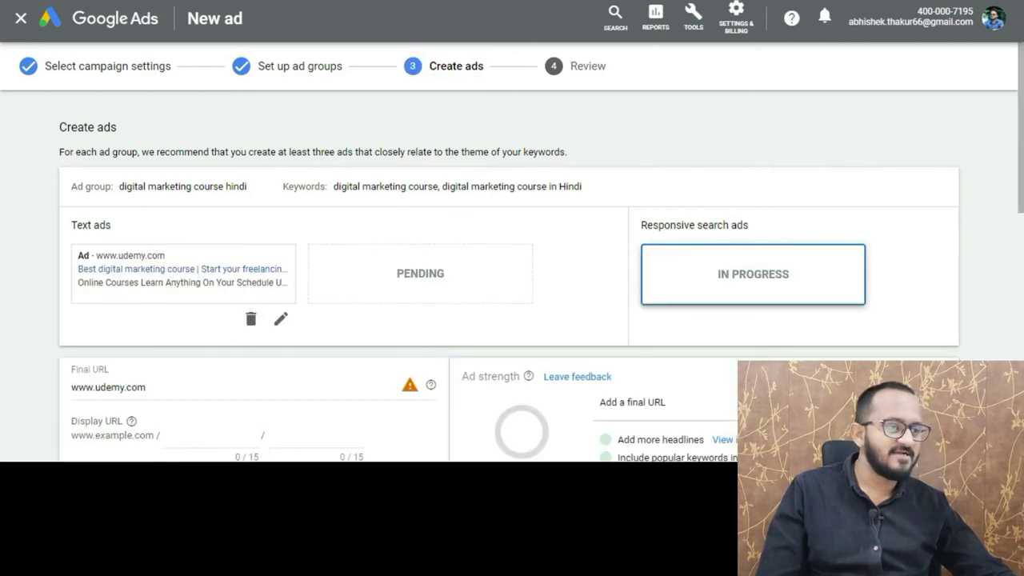
{"action": "scroll", "coordinate": [421, 235], "scroll_direction": "down", "scroll_amount": 3}
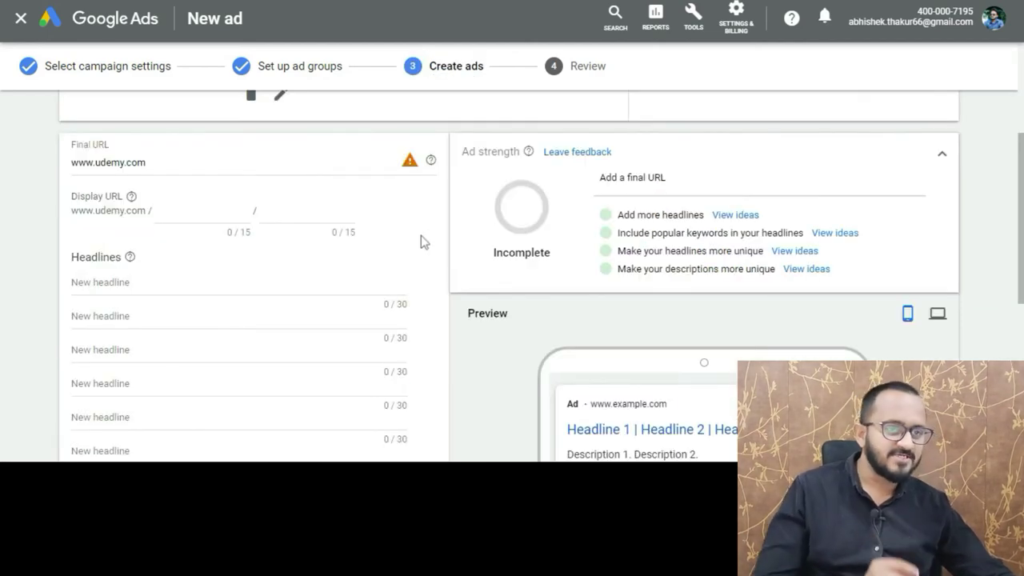
{"action": "scroll", "coordinate": [420, 235], "scroll_direction": "down", "scroll_amount": 1}
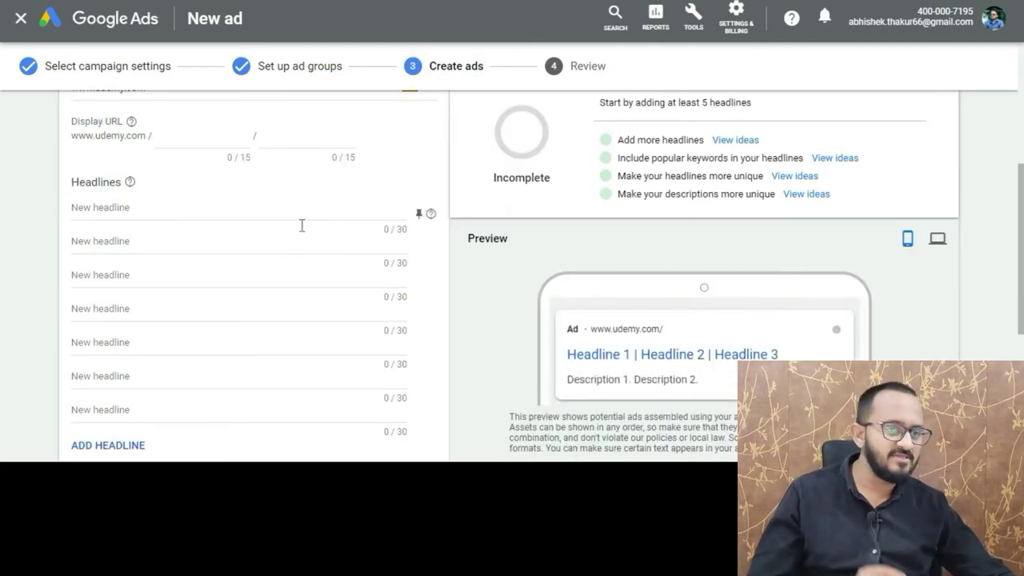
{"action": "scroll", "coordinate": [302, 225], "scroll_direction": "down", "scroll_amount": 1}
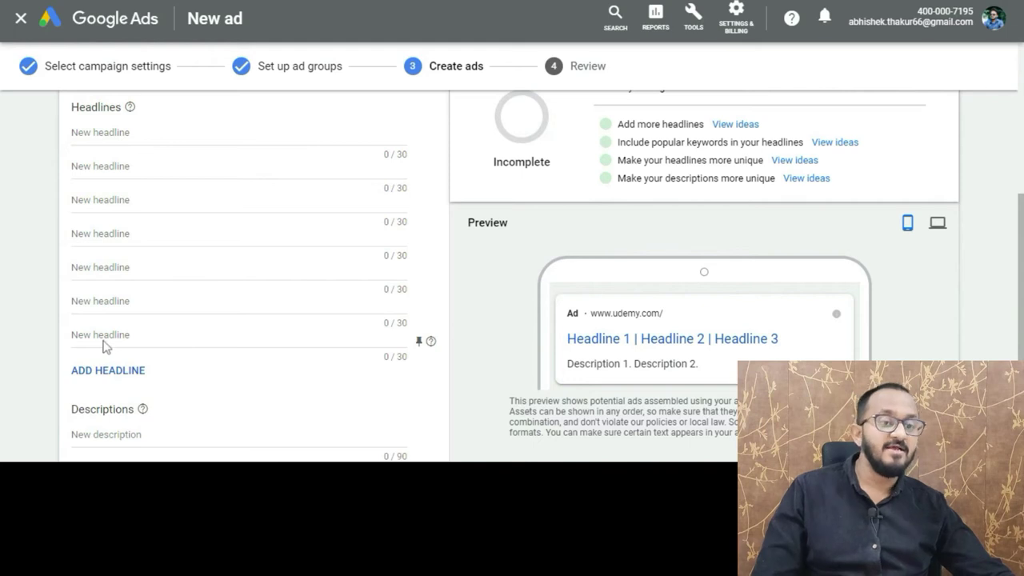
{"action": "scroll", "coordinate": [120, 327], "scroll_direction": "down", "scroll_amount": 1}
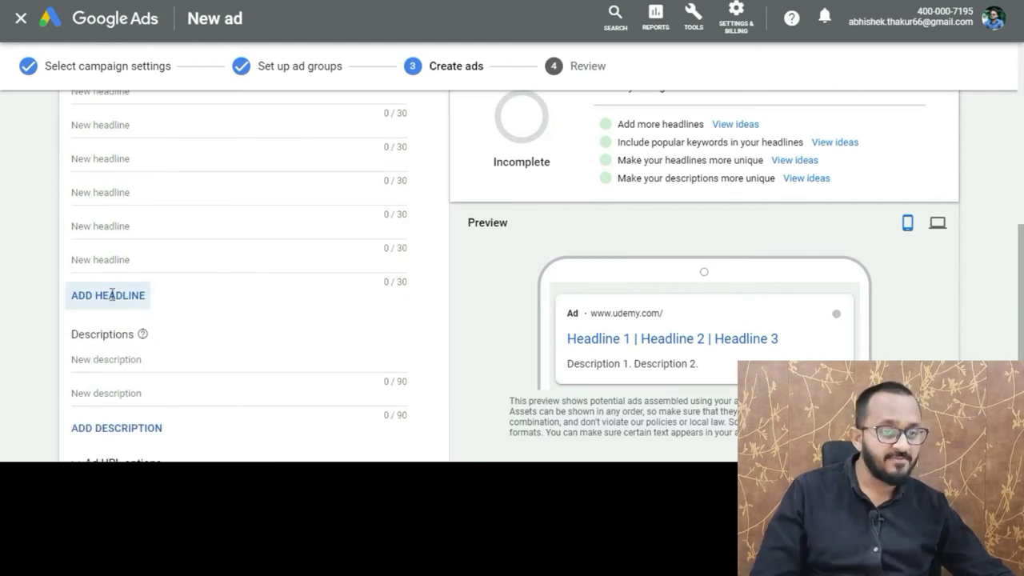
{"action": "left_click", "coordinate": [111, 294]}
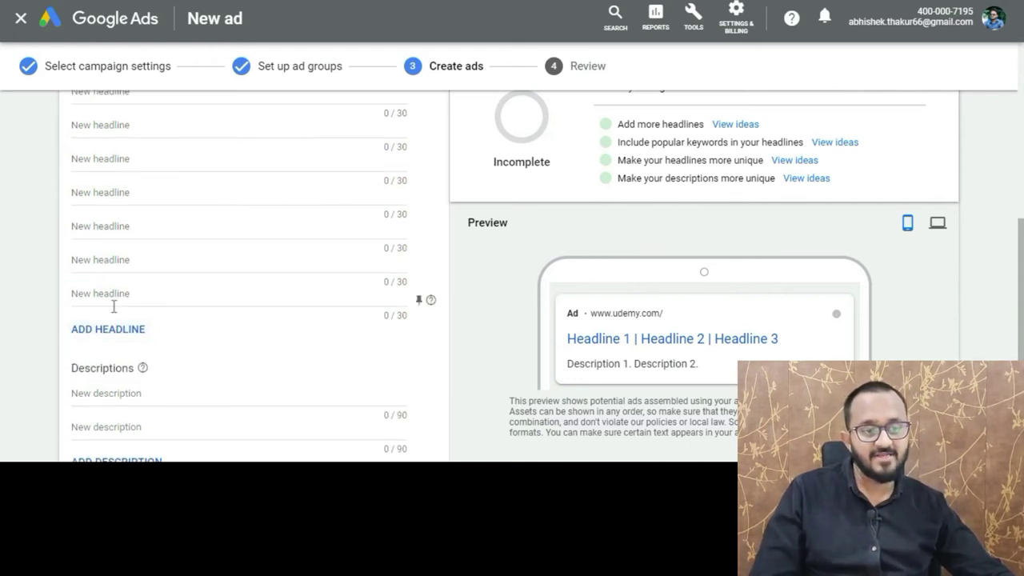
{"action": "left_click", "coordinate": [108, 331]}
{"action": "left_click", "coordinate": [108, 364]}
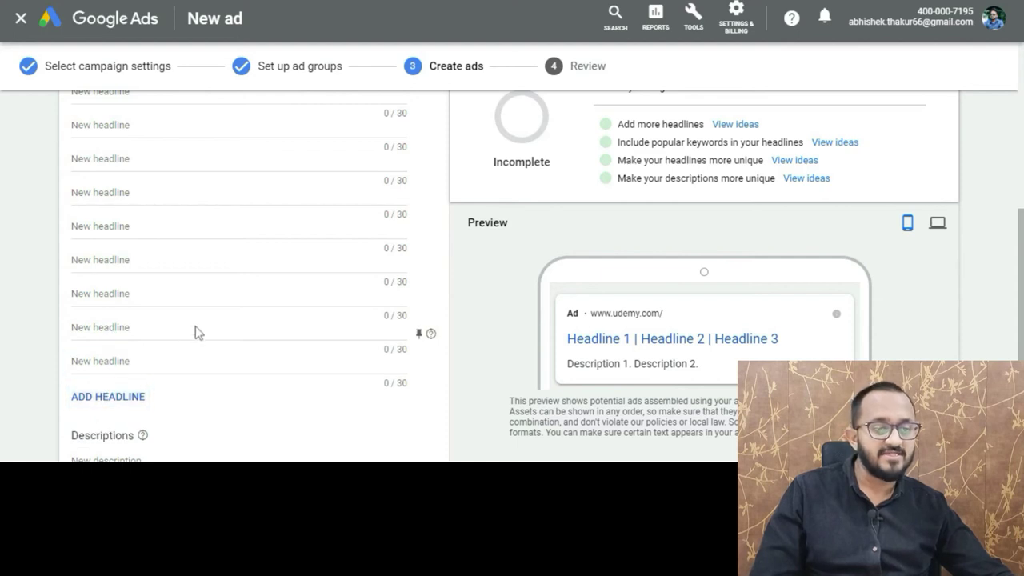
Add two extra description fields to the responsive search ad
{"action": "scroll", "coordinate": [221, 304], "scroll_direction": "down", "scroll_amount": 2}
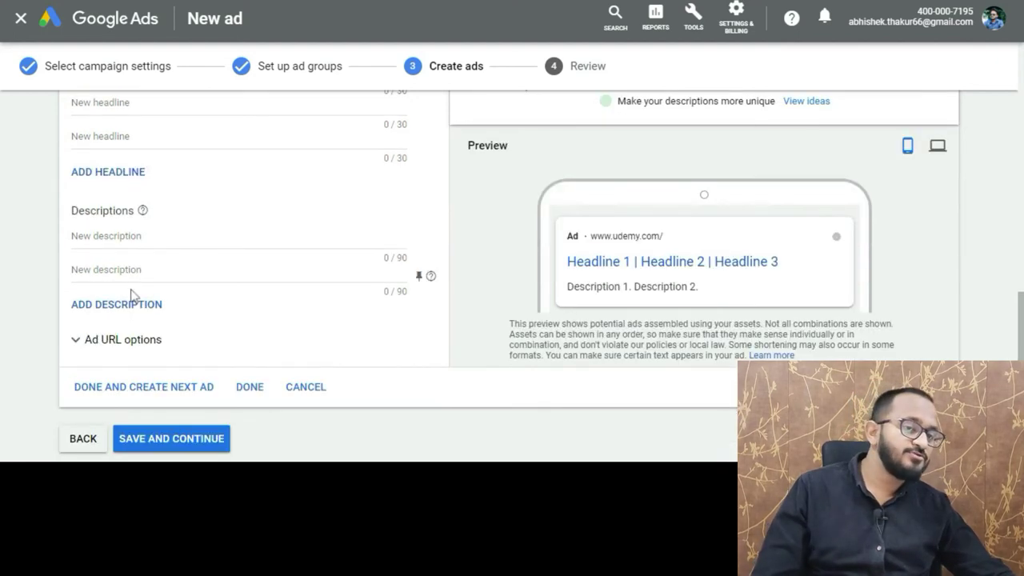
{"action": "scroll", "coordinate": [133, 294], "scroll_direction": "down", "scroll_amount": 1}
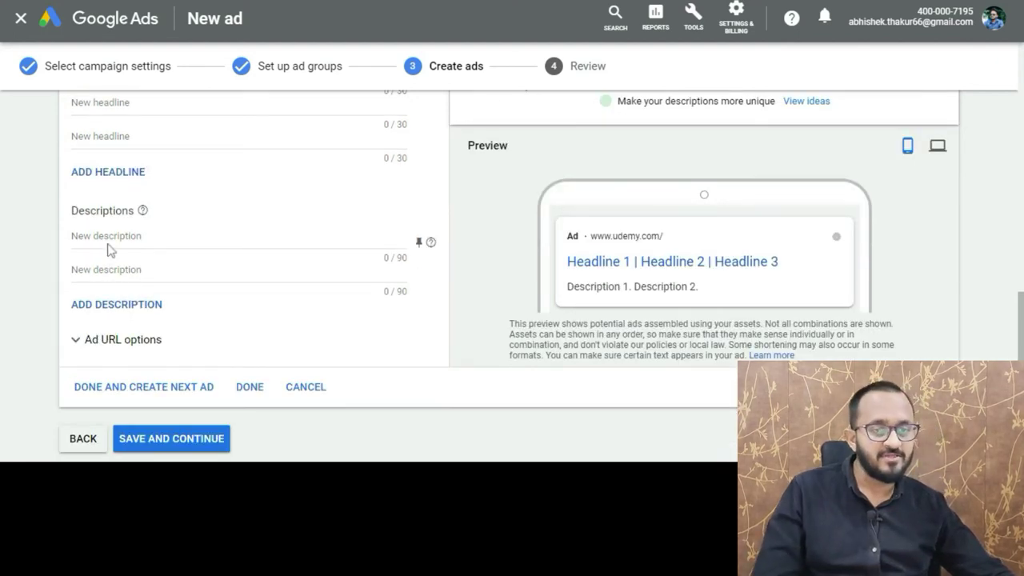
{"action": "left_click", "coordinate": [121, 305]}
{"action": "left_click", "coordinate": [123, 340]}
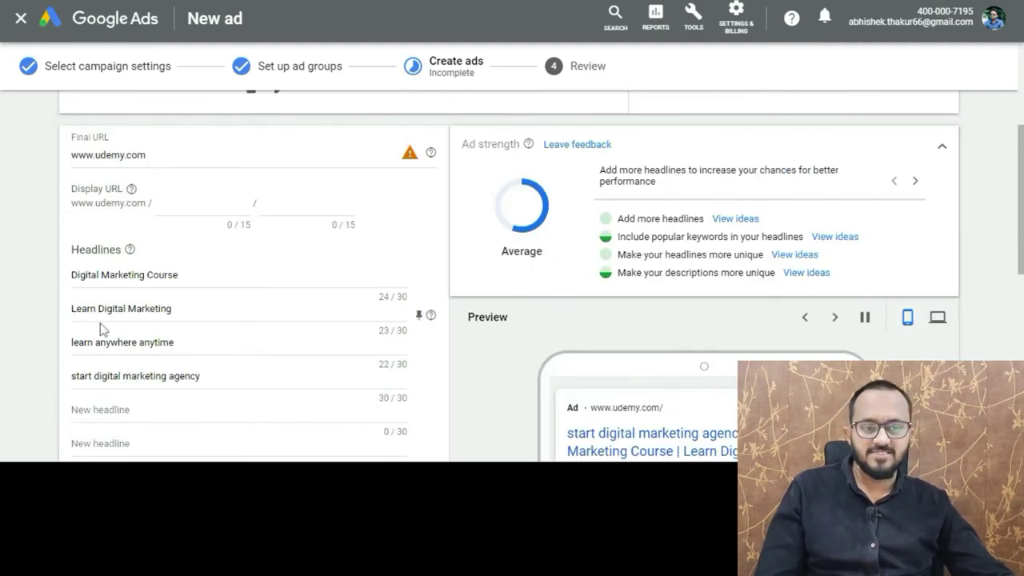
Review the responsive search ad's headlines and descriptions along with its ad strength suggestions
{"action": "scroll", "coordinate": [103, 328], "scroll_direction": "down", "scroll_amount": 6}
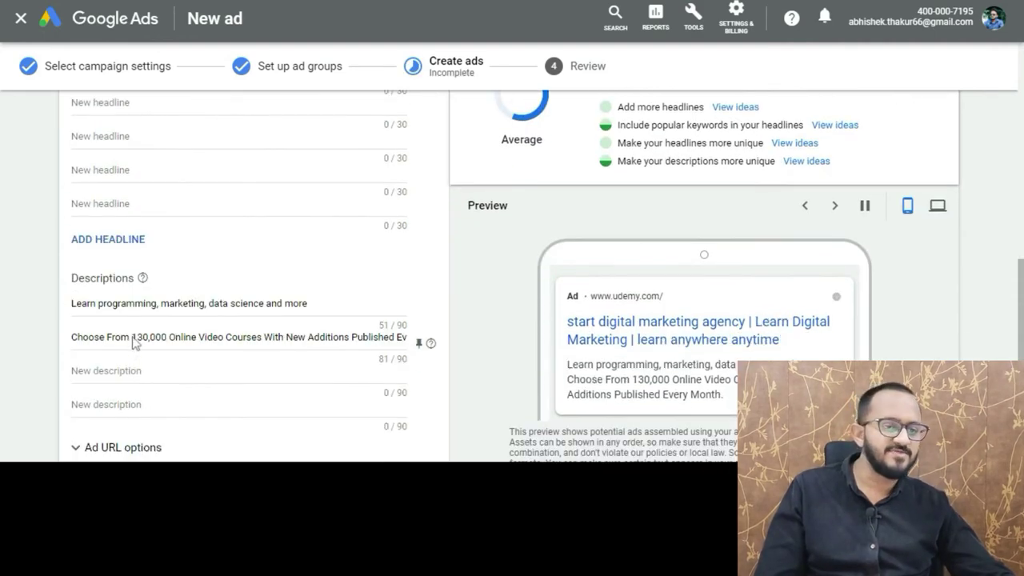
{"action": "scroll", "coordinate": [542, 251], "scroll_direction": "up", "scroll_amount": 2}
{"action": "scroll", "coordinate": [560, 240], "scroll_direction": "up", "scroll_amount": 1}
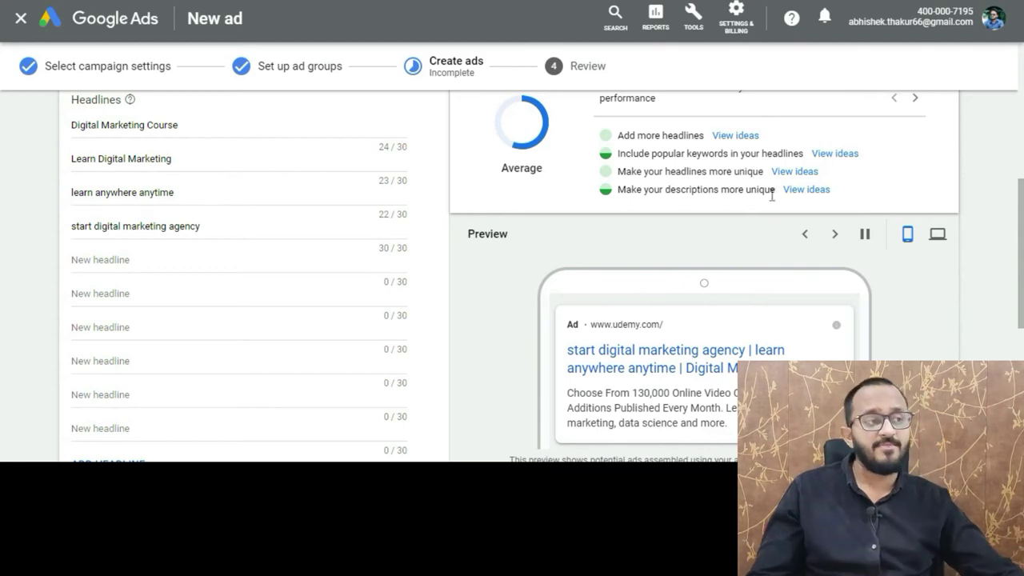
Finish the responsive search ad and save the ad group's ads to proceed to the campaign review
{"action": "scroll", "coordinate": [712, 219], "scroll_direction": "up", "scroll_amount": 3}
{"action": "scroll", "coordinate": [712, 219], "scroll_direction": "down", "scroll_amount": 1}
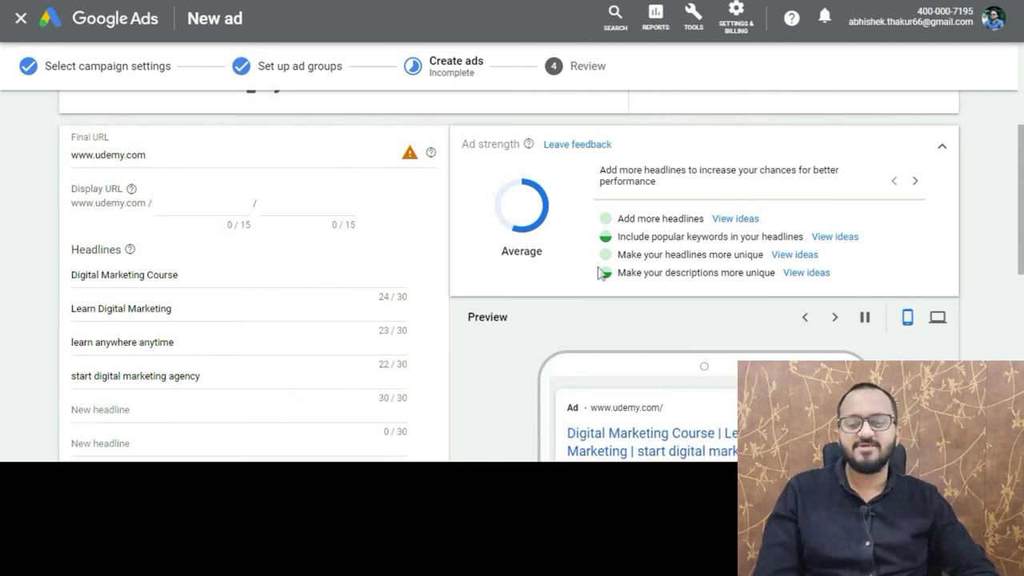
{"action": "scroll", "coordinate": [600, 272], "scroll_direction": "down", "scroll_amount": 3}
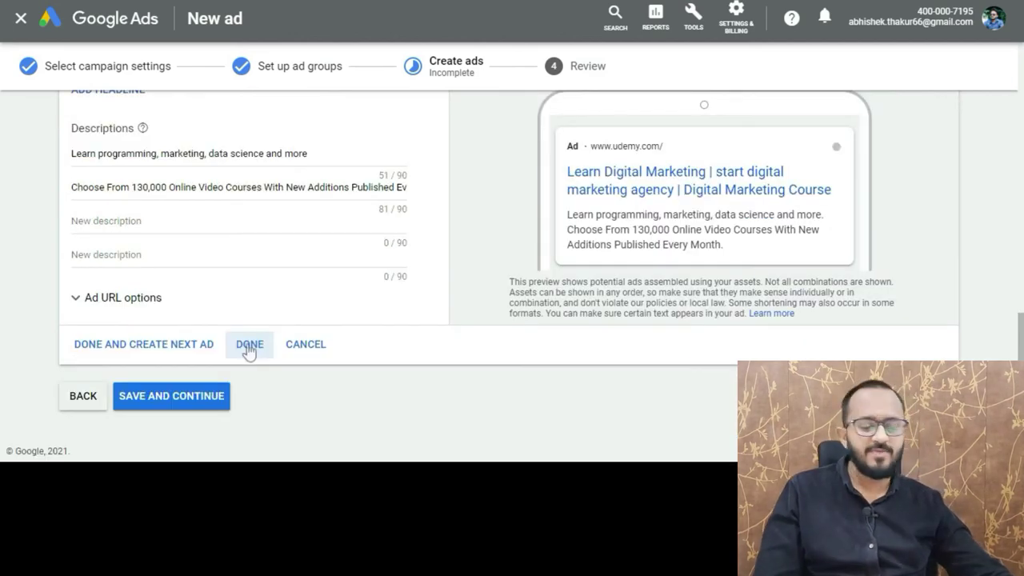
{"action": "left_click", "coordinate": [249, 346]}
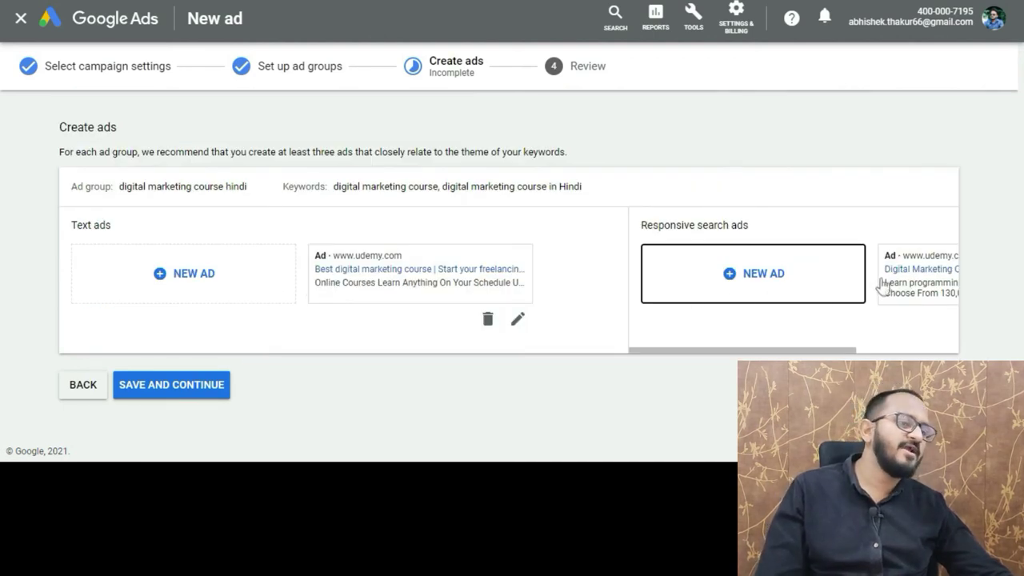
{"action": "left_click", "coordinate": [150, 386]}
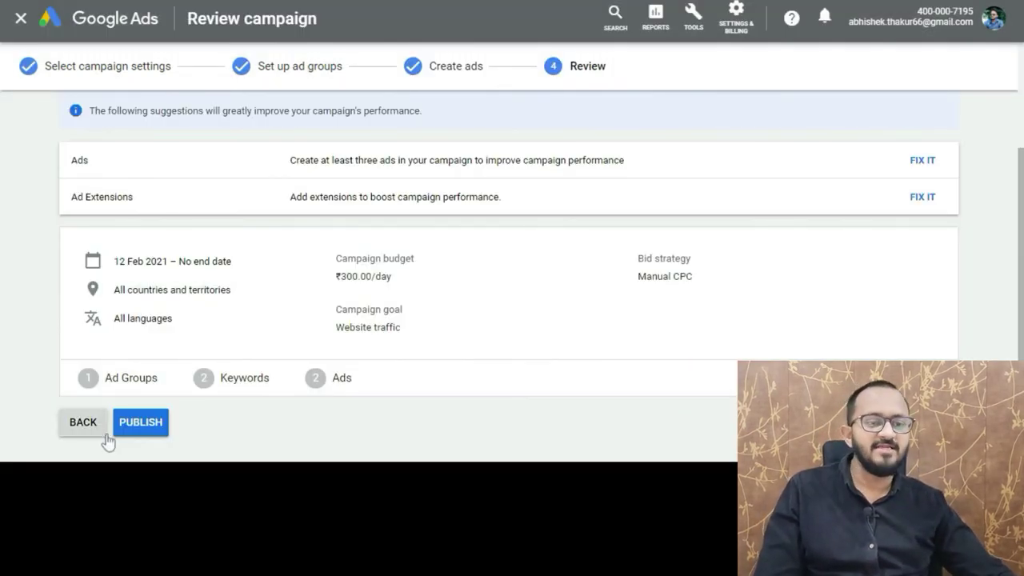
Publish the digital marketing course campaign and view its statistics in the list of all campaigns
{"action": "left_click", "coordinate": [134, 429]}
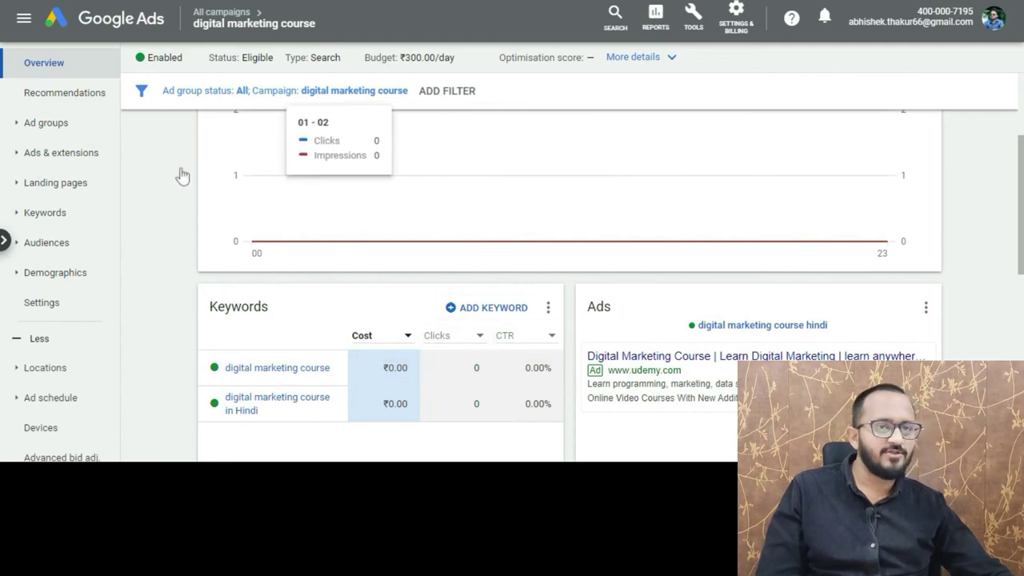
{"action": "mouse_move", "coordinate": [220, 18]}
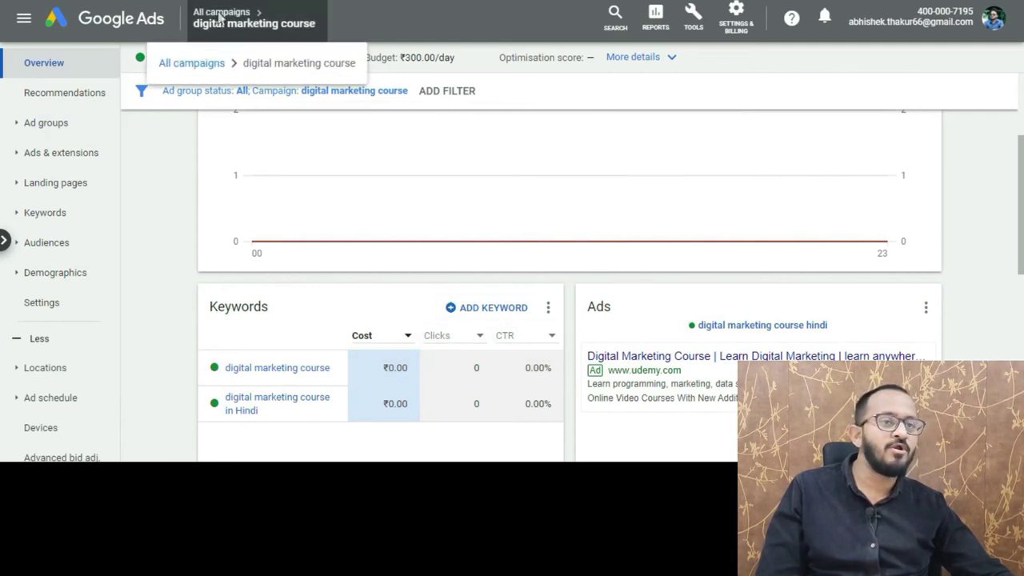
{"action": "left_click", "coordinate": [221, 13]}
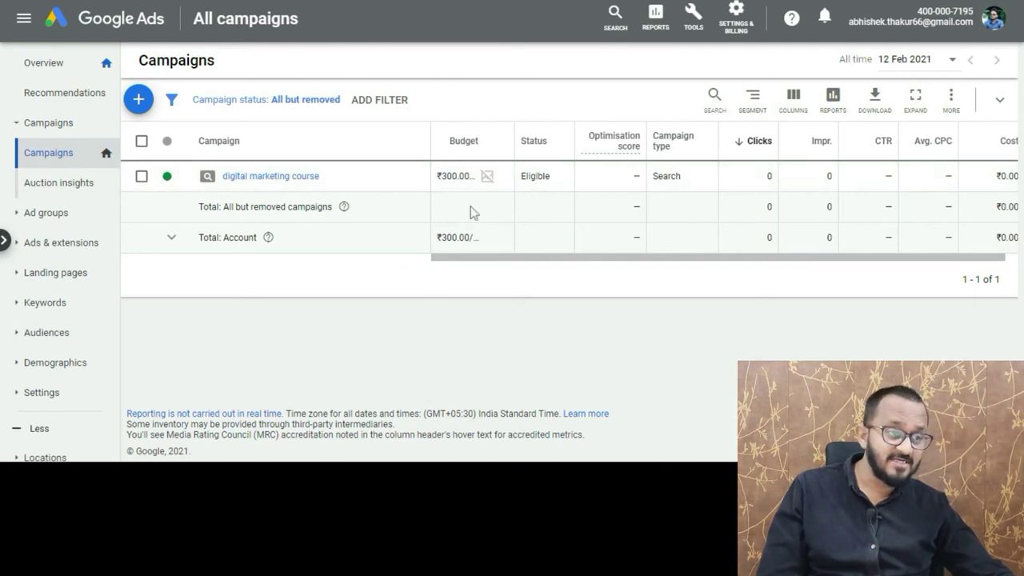
{"action": "left_click_drag", "start_coordinate": [487, 258], "coordinate": [567, 265]}
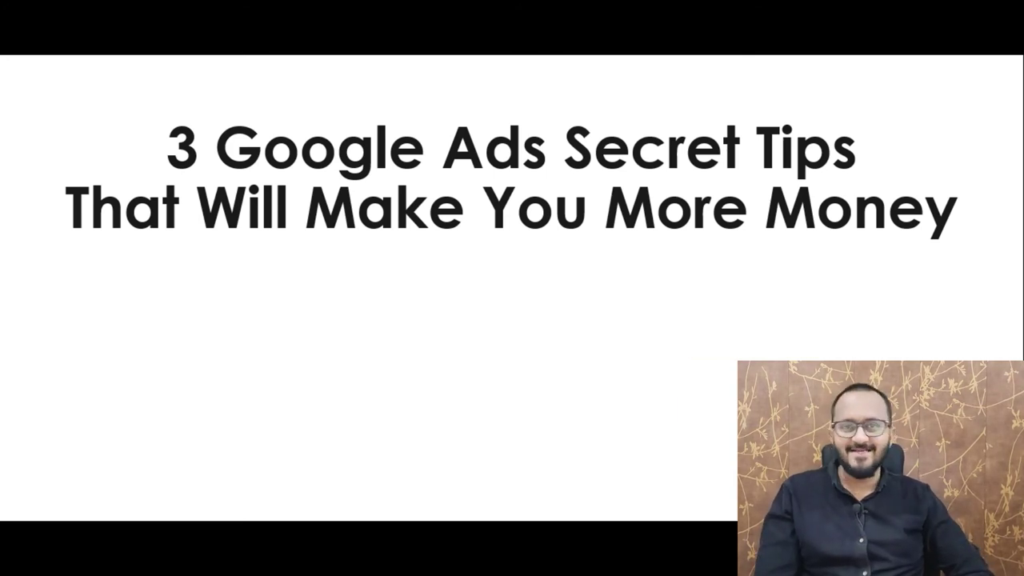
{"action": "left_click", "coordinate": [583, 383]}
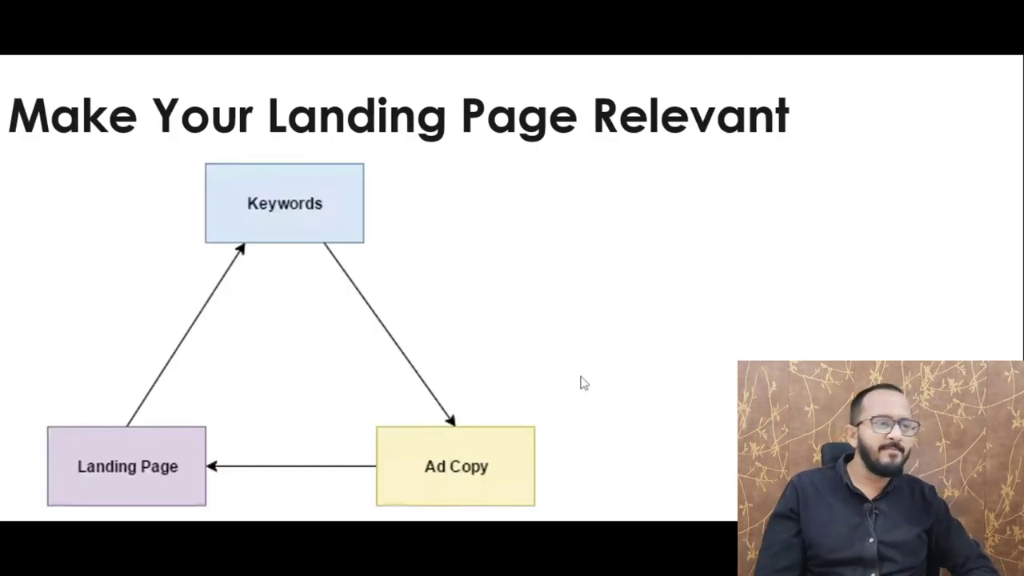